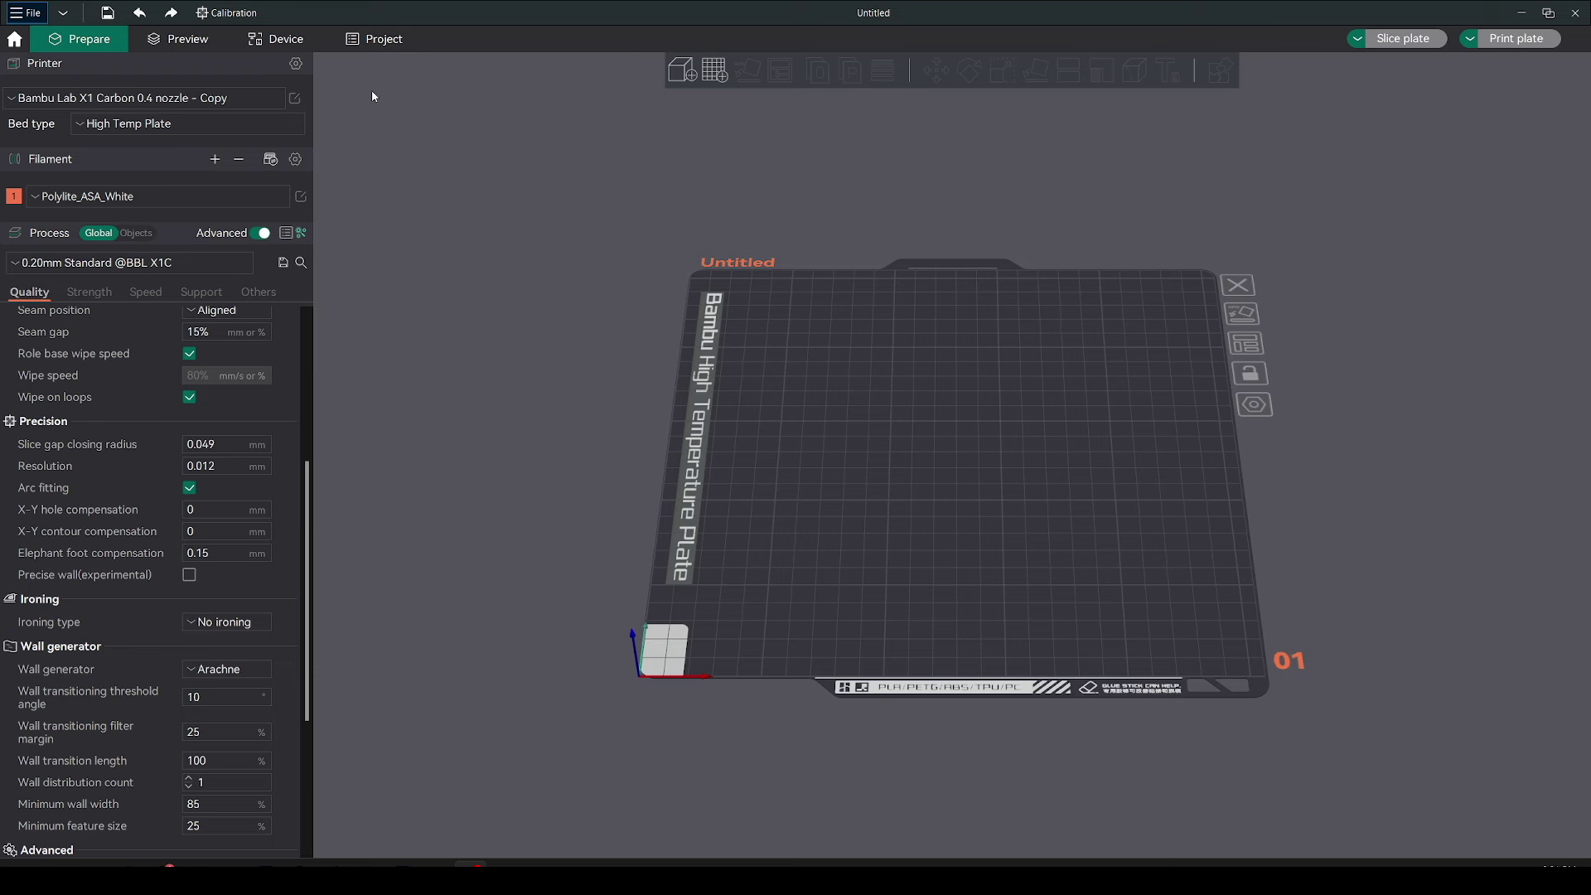
Step: Scroll the printer's Machine start G-code to review the M900 K pressure-advance lines
left_click(295, 99)
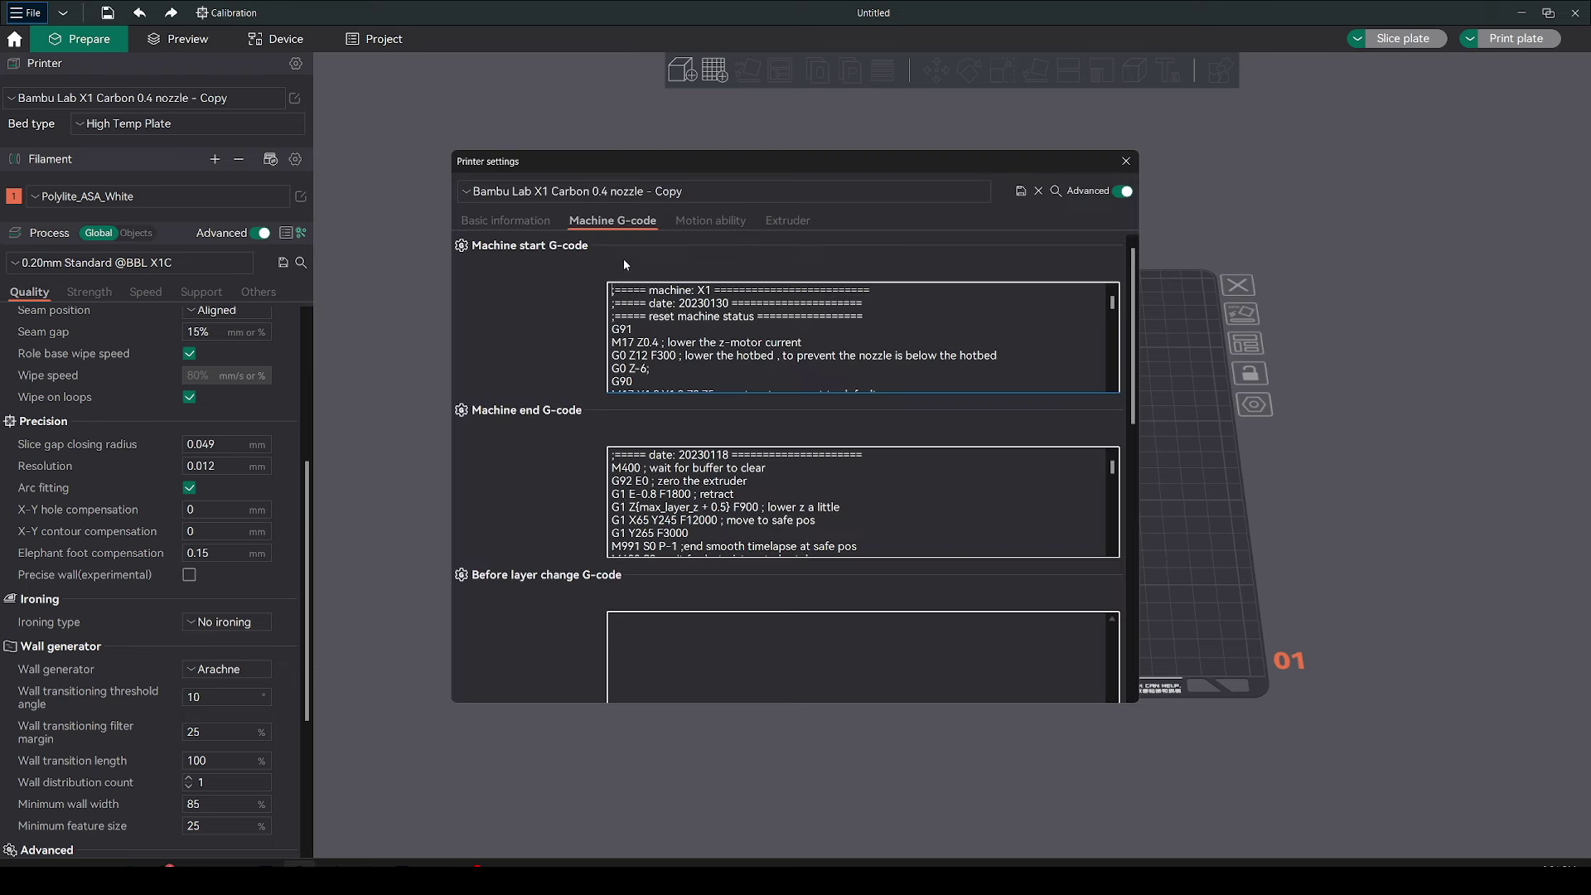
scroll(1115, 339, "down", 10)
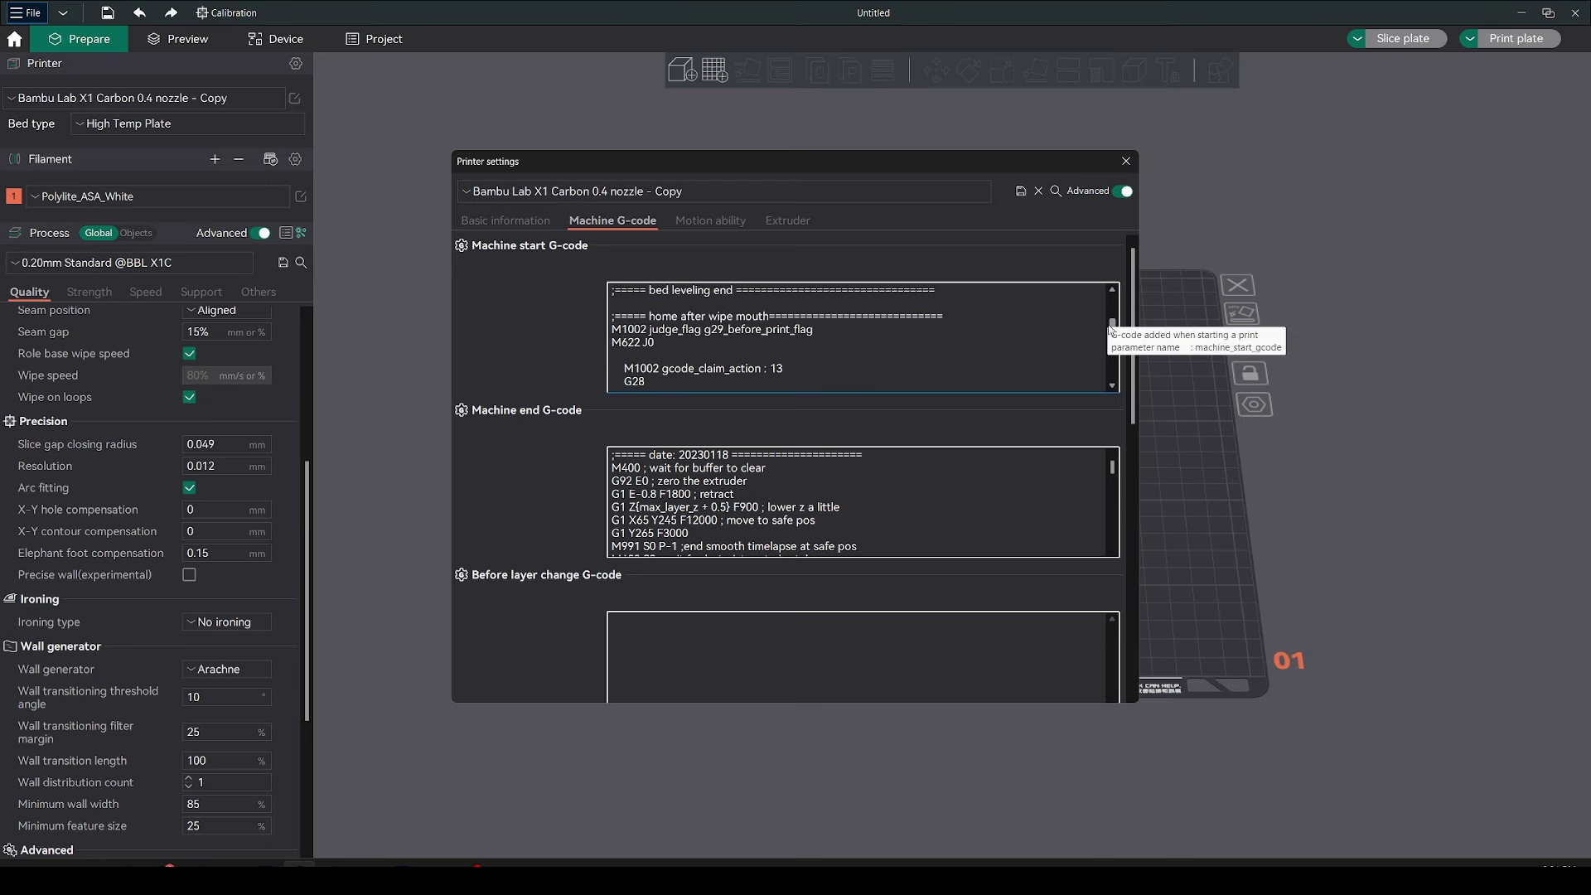
scroll(982, 328, "down", 10)
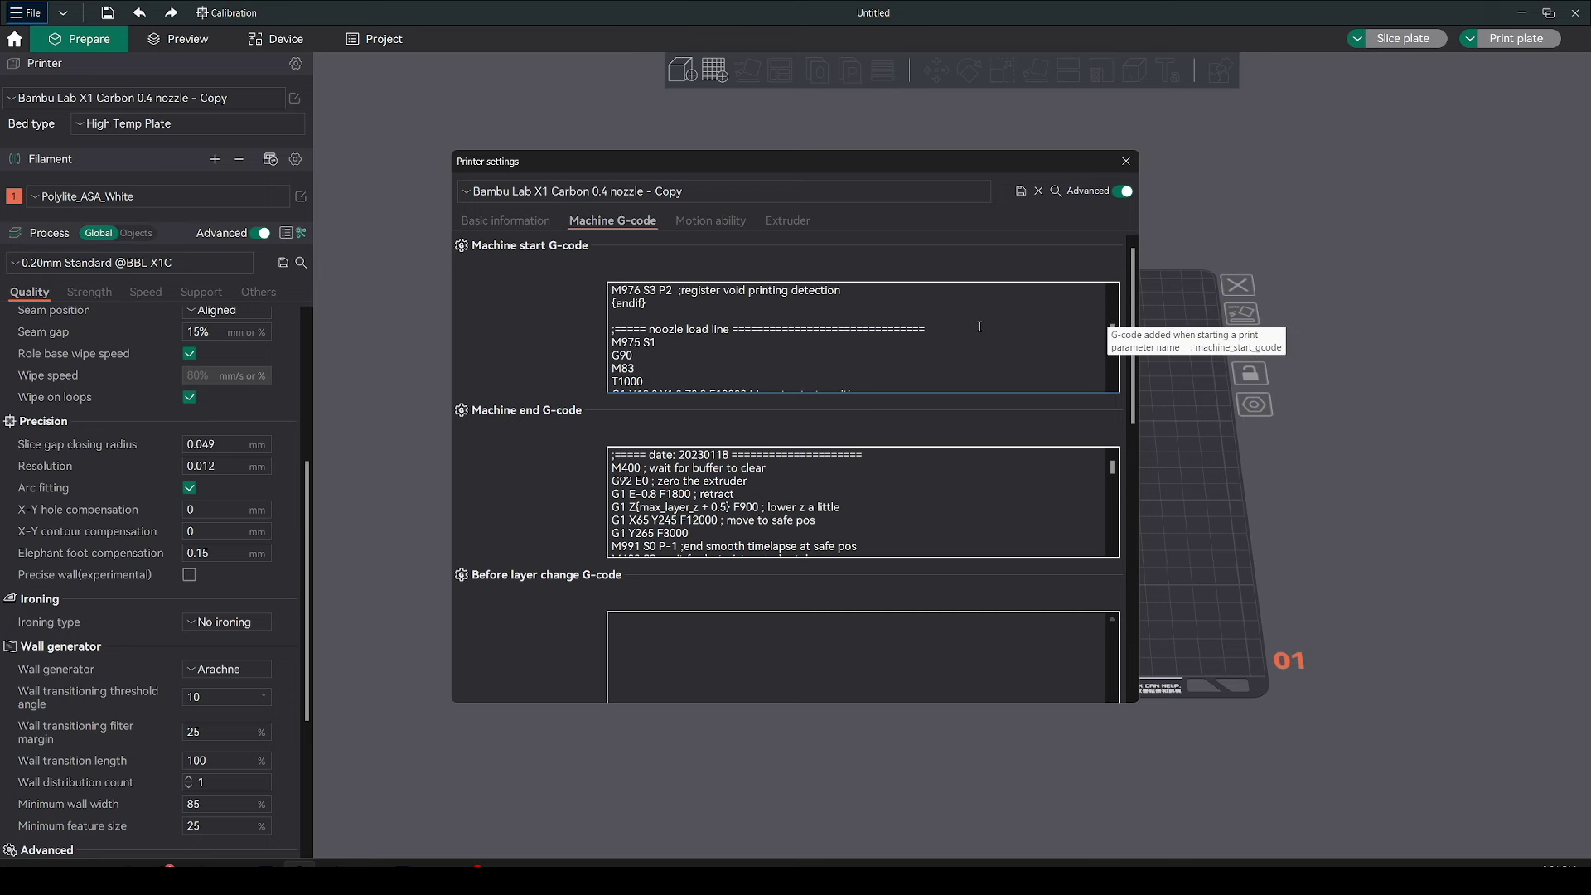
scroll(979, 326, "down", 10)
left_click_drag(690, 355, 828, 355)
left_click(886, 364)
scroll(920, 360, "down", 2)
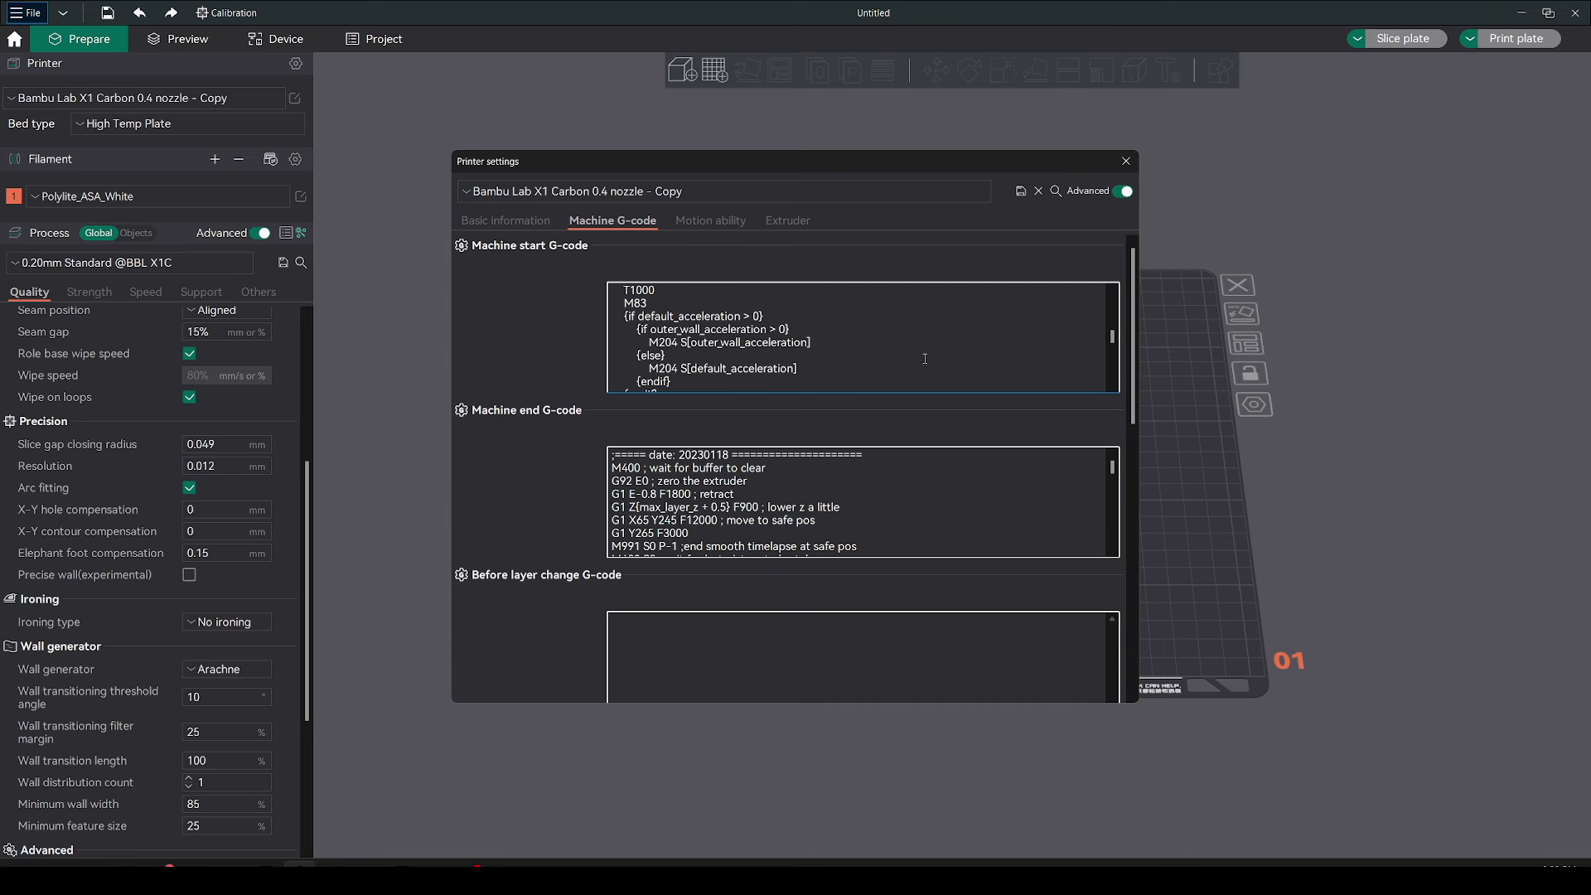
scroll(925, 358, "down", 6)
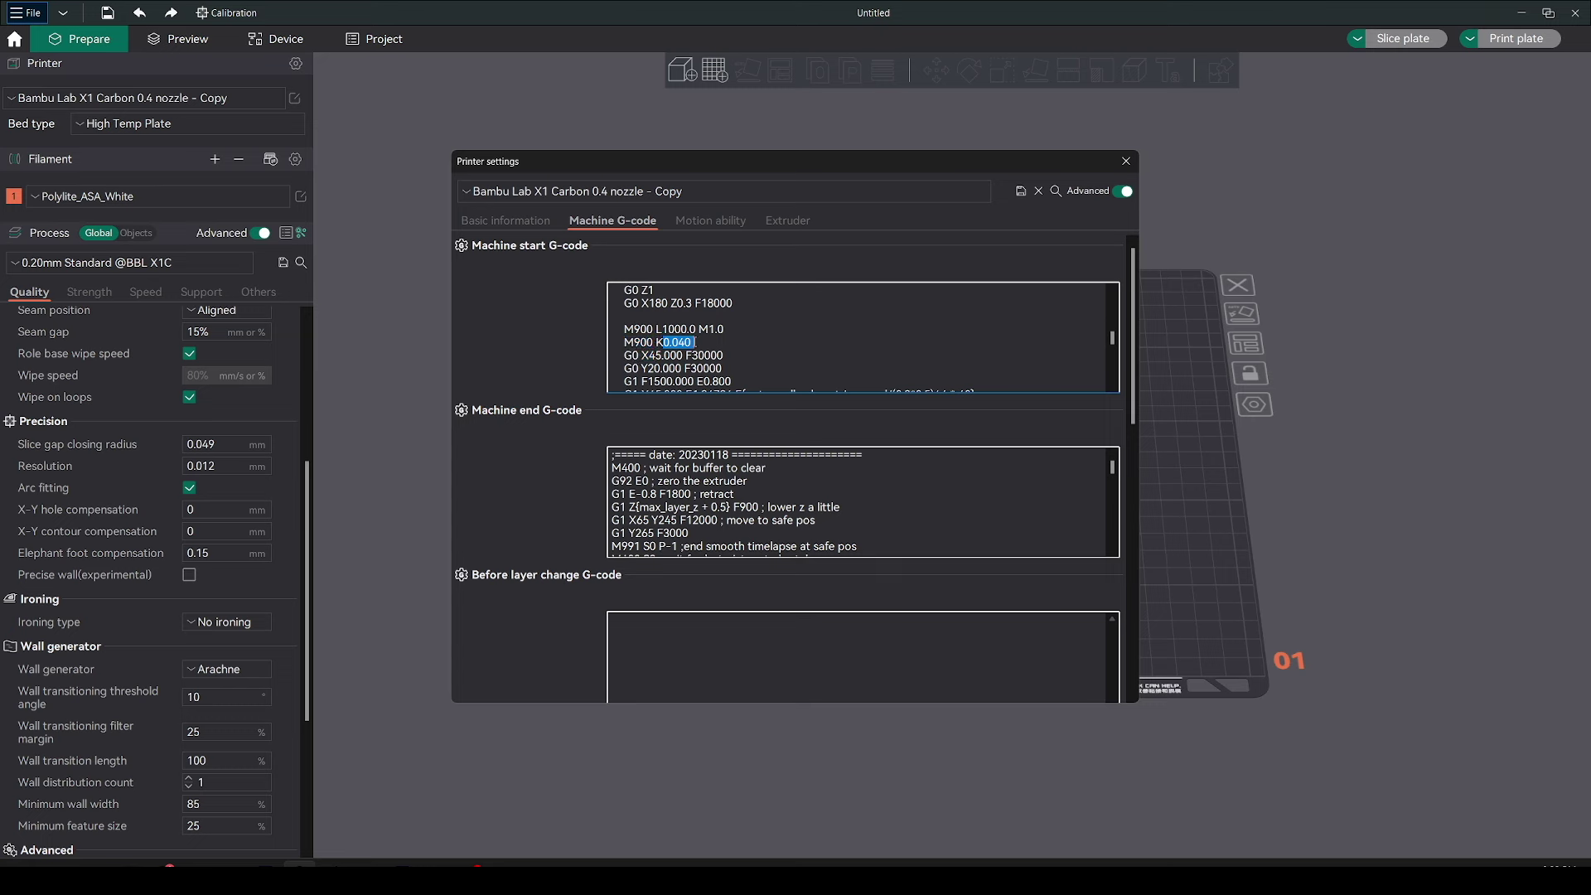
scroll(812, 343, "down", 6)
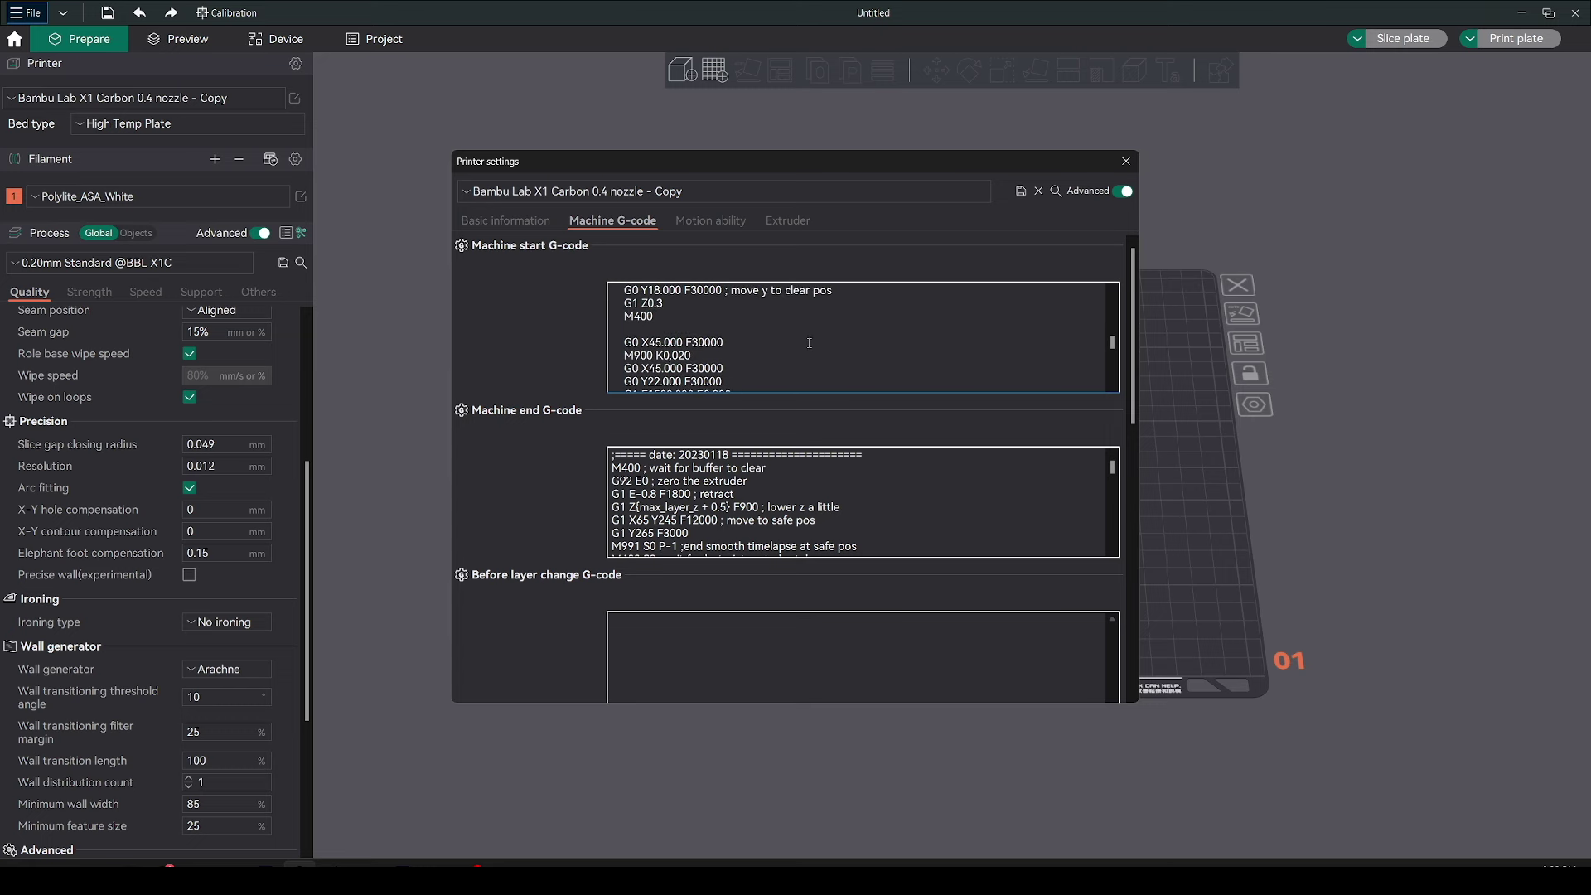
scroll(756, 355, "up", 2)
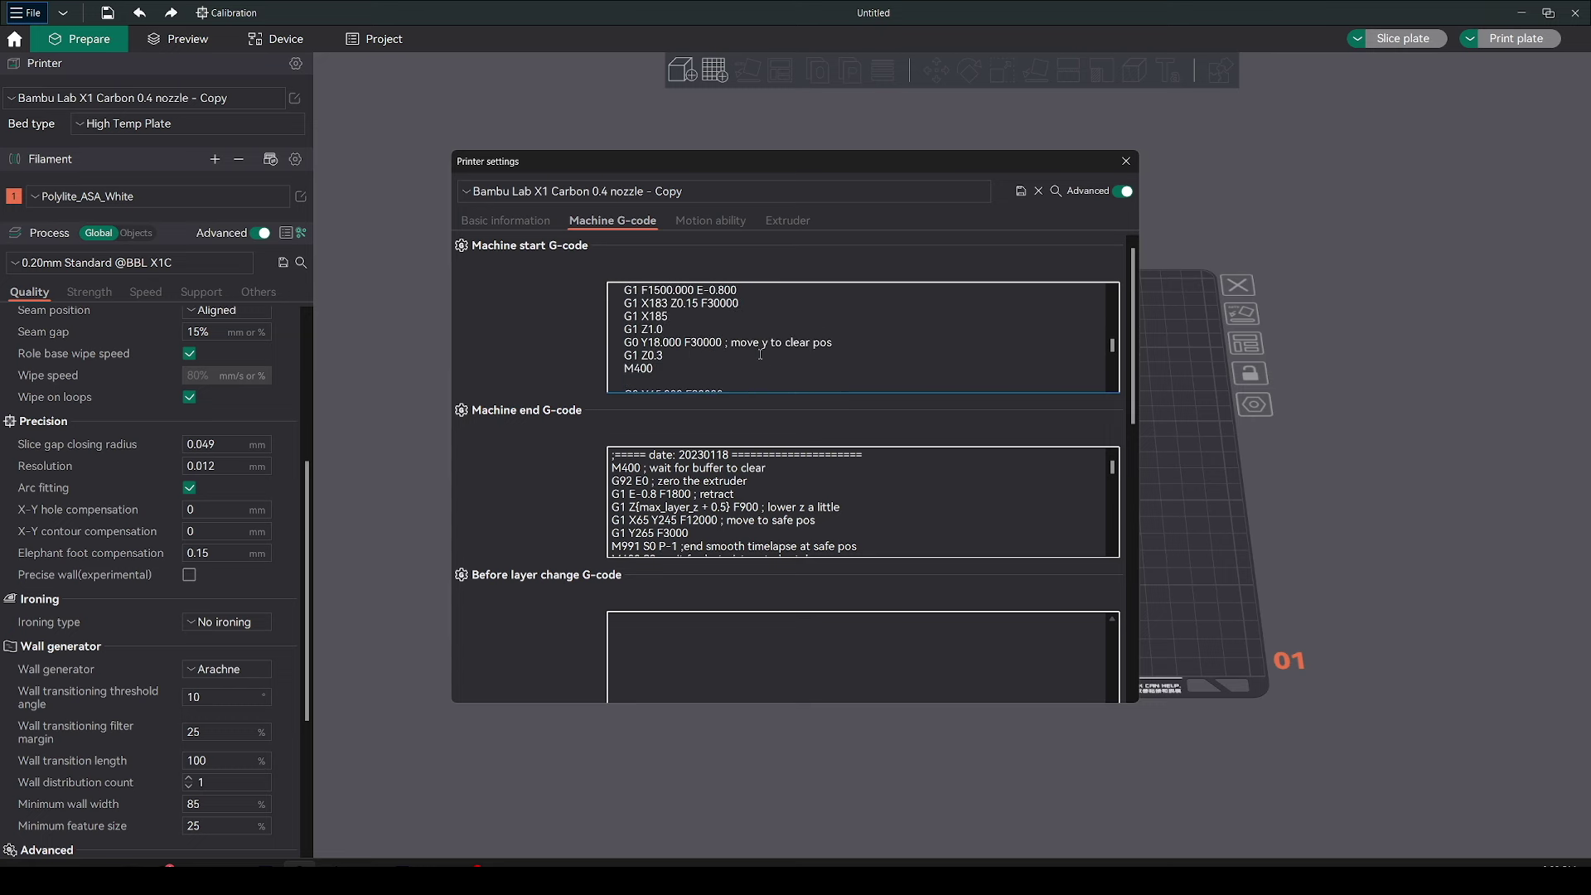
scroll(721, 357, "down", 3)
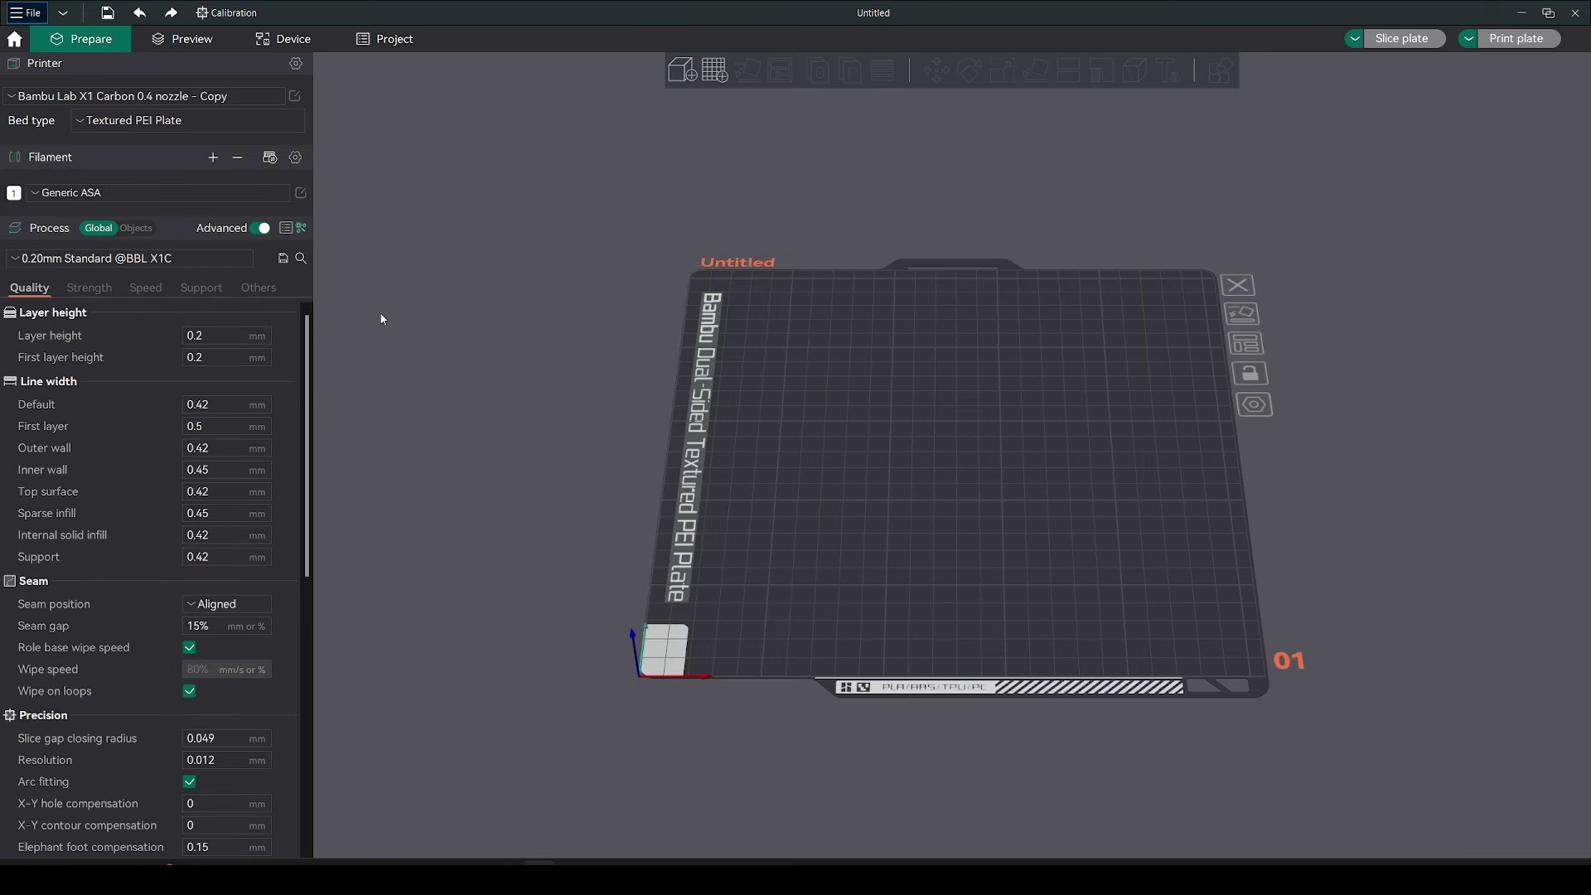
Step: With Generic ASA selected, generate a DDE PA Tower test from 0 to 0.1 in 0.002 steps
left_click(133, 194)
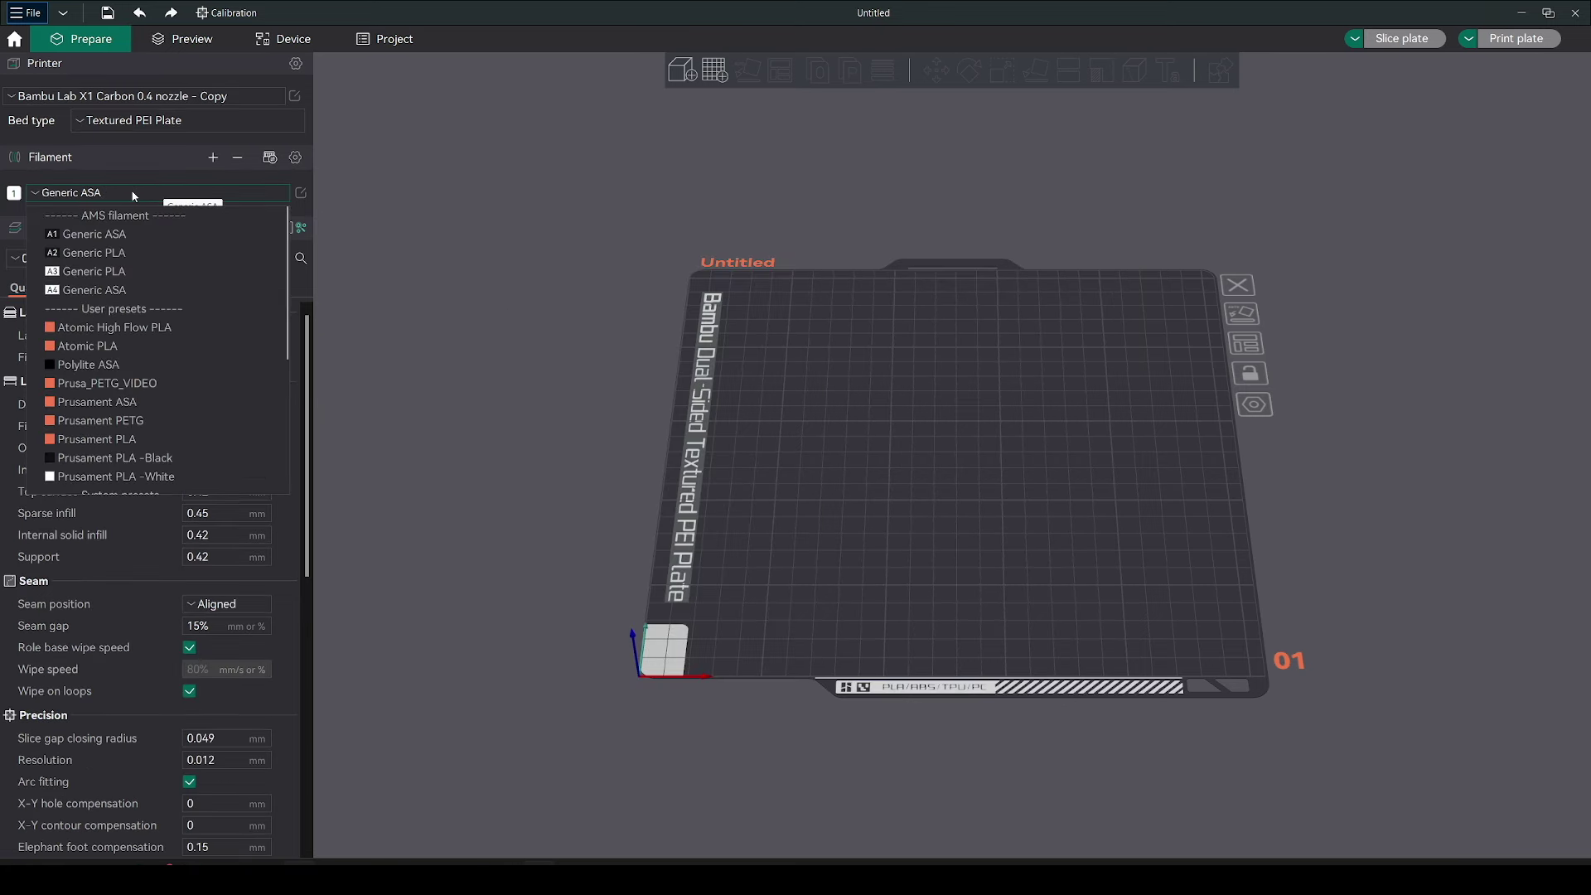
left_click(127, 289)
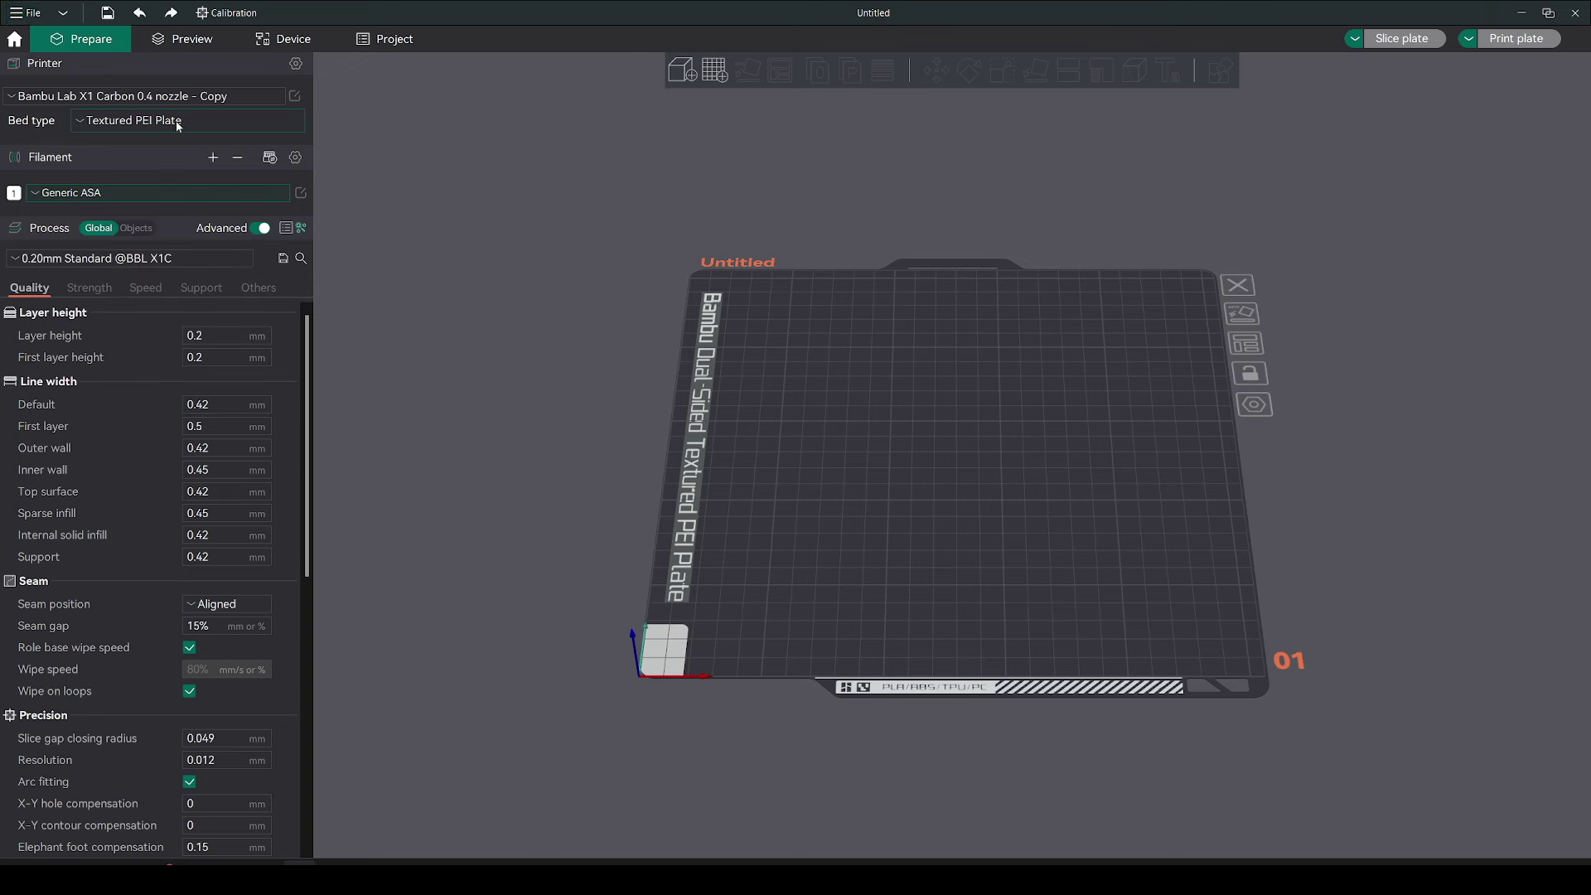
left_click(248, 14)
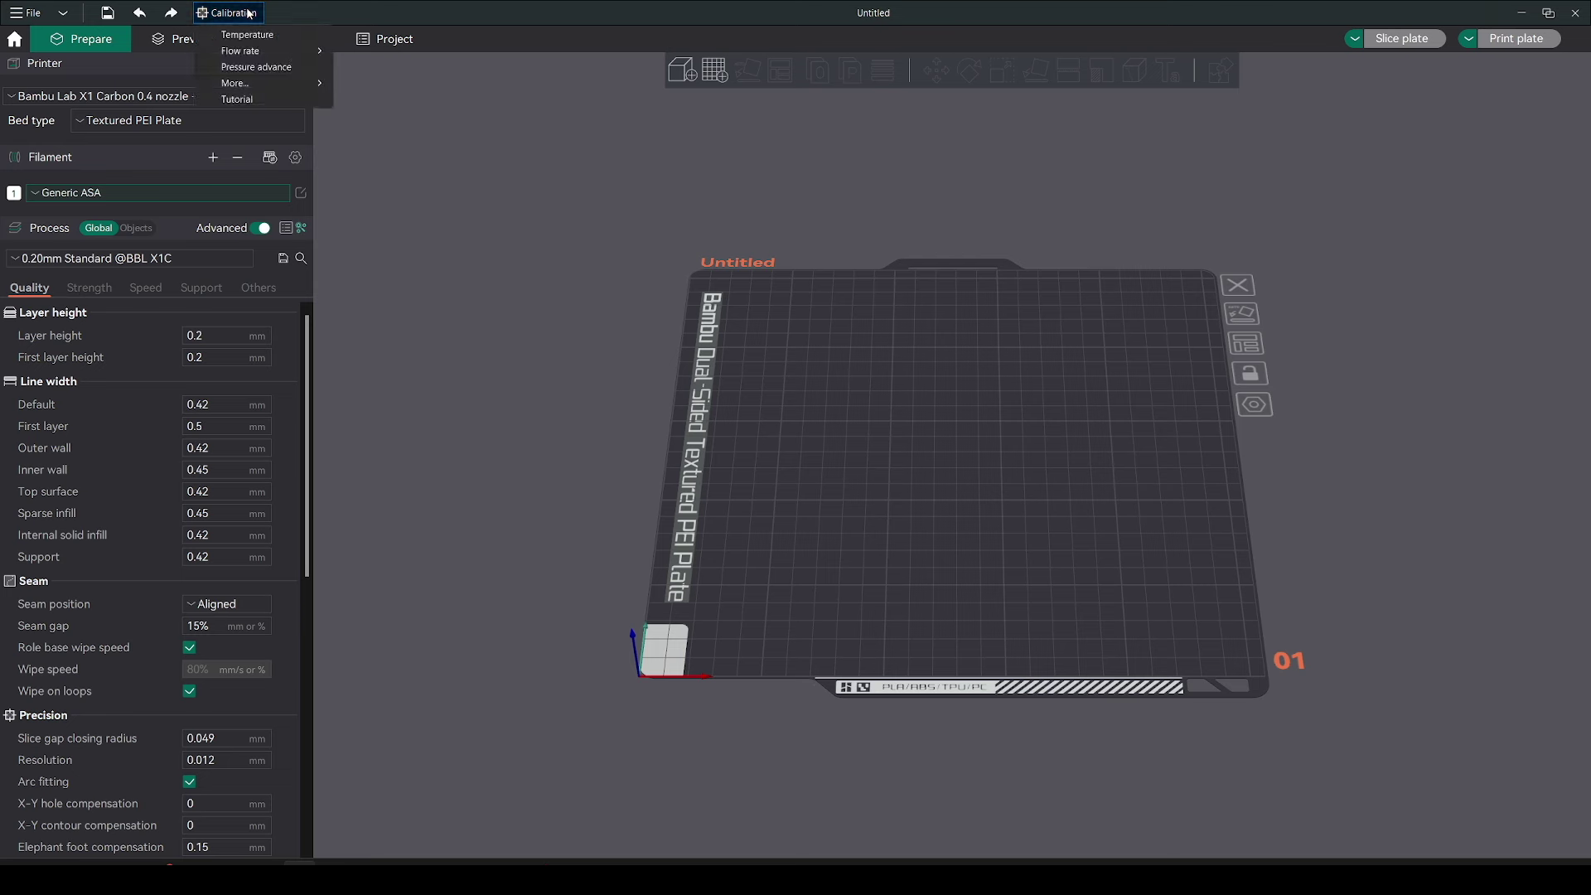
left_click(259, 68)
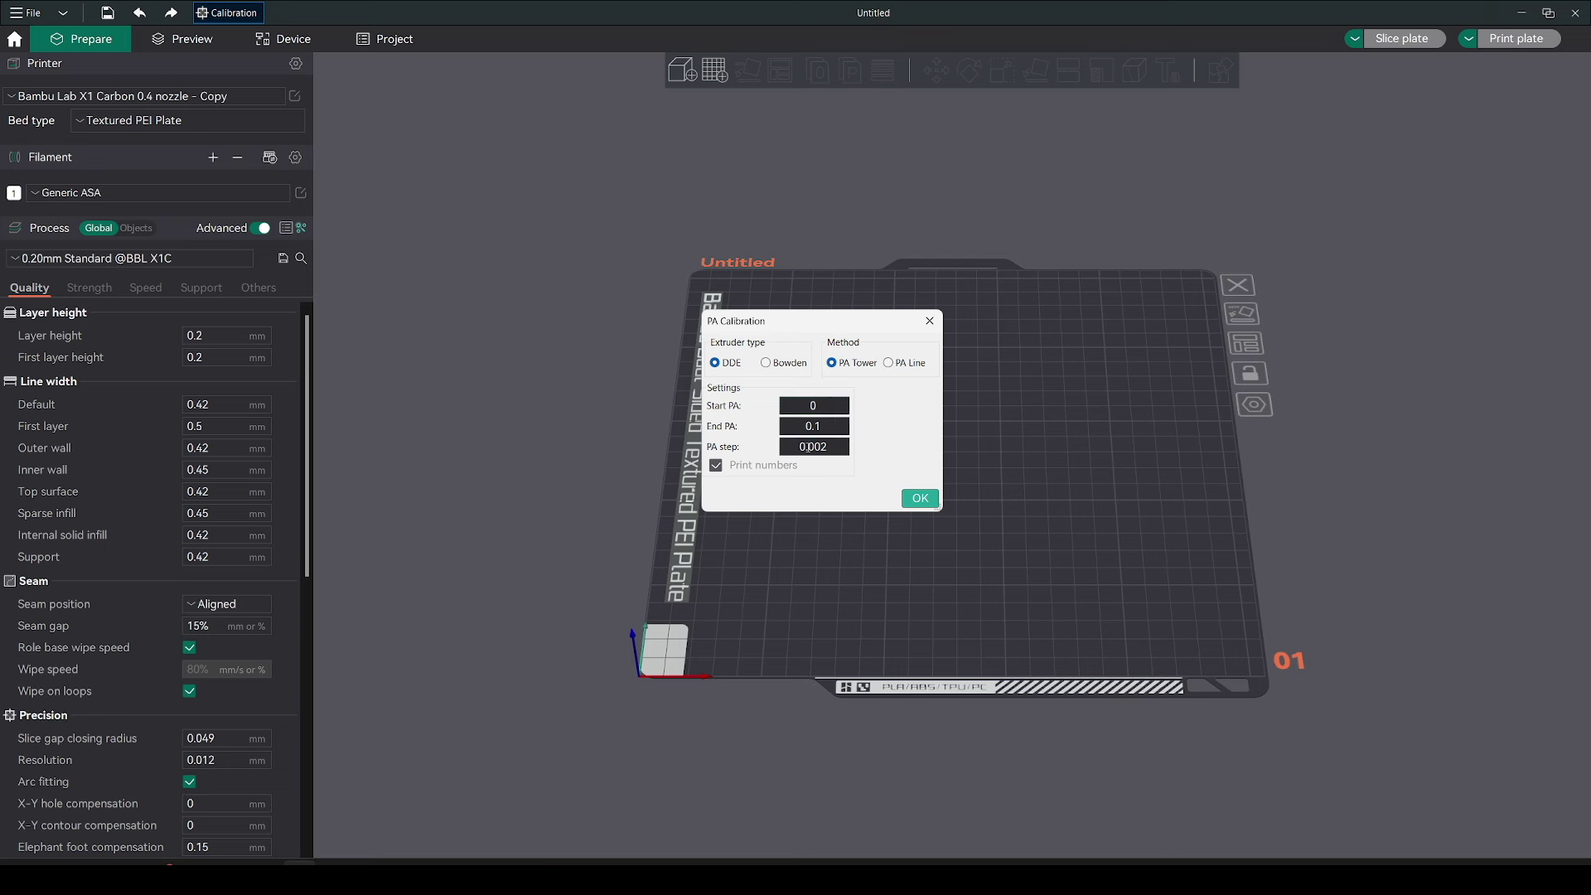
left_click(918, 499)
left_click_drag(997, 542, 1016, 597)
scroll(971, 439, "up", 5)
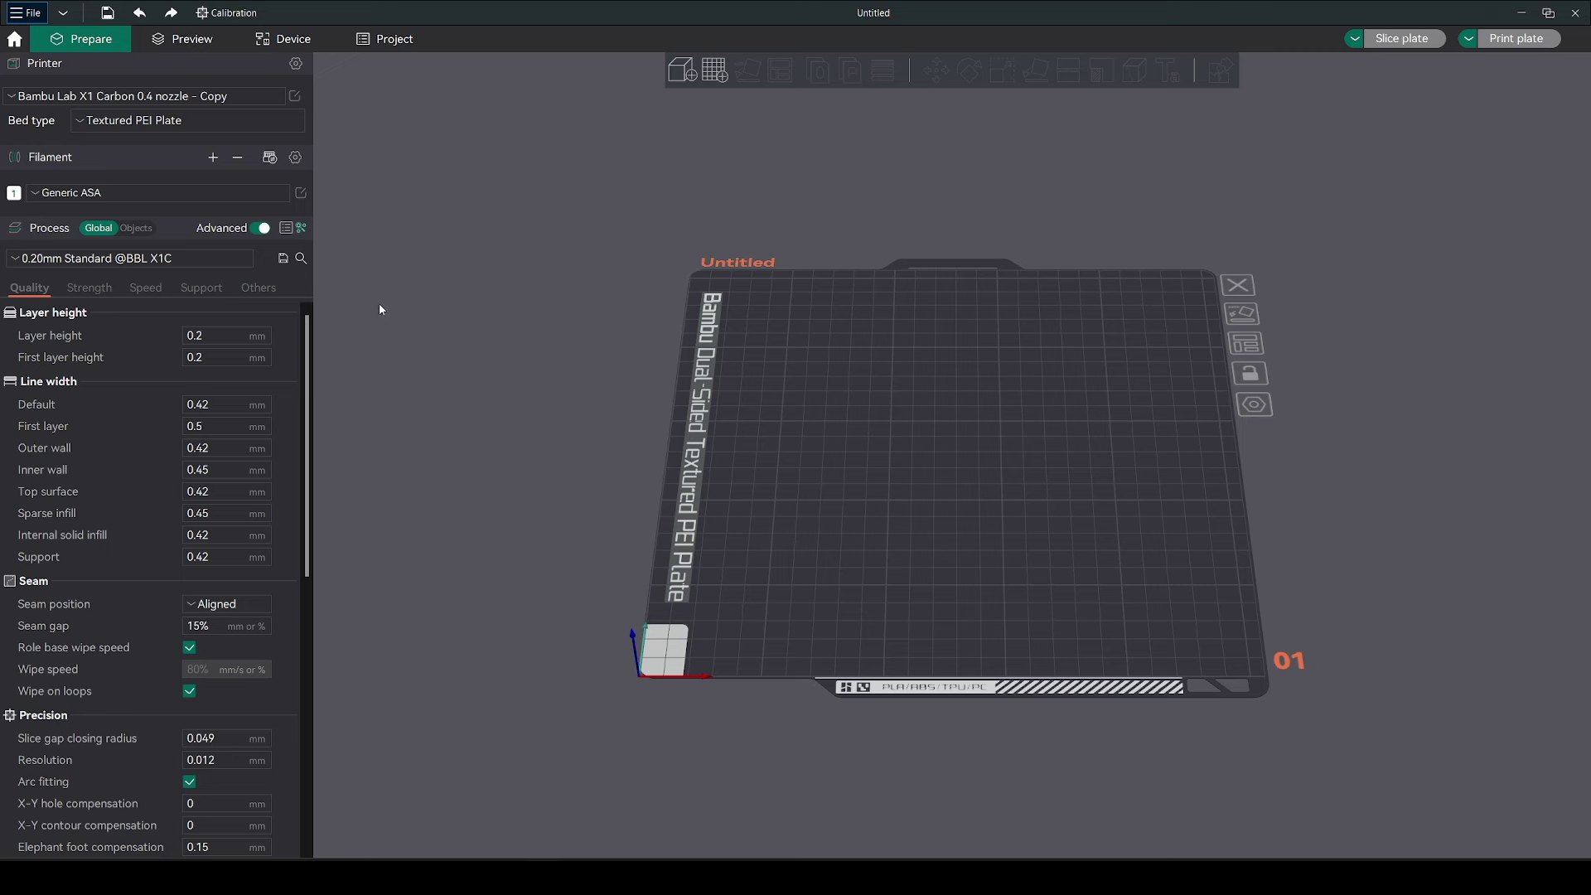
Step: Enable pressure advance at 0.02 on Generic ASA and save it as the Polylite_ASA_White preset
left_click(300, 193)
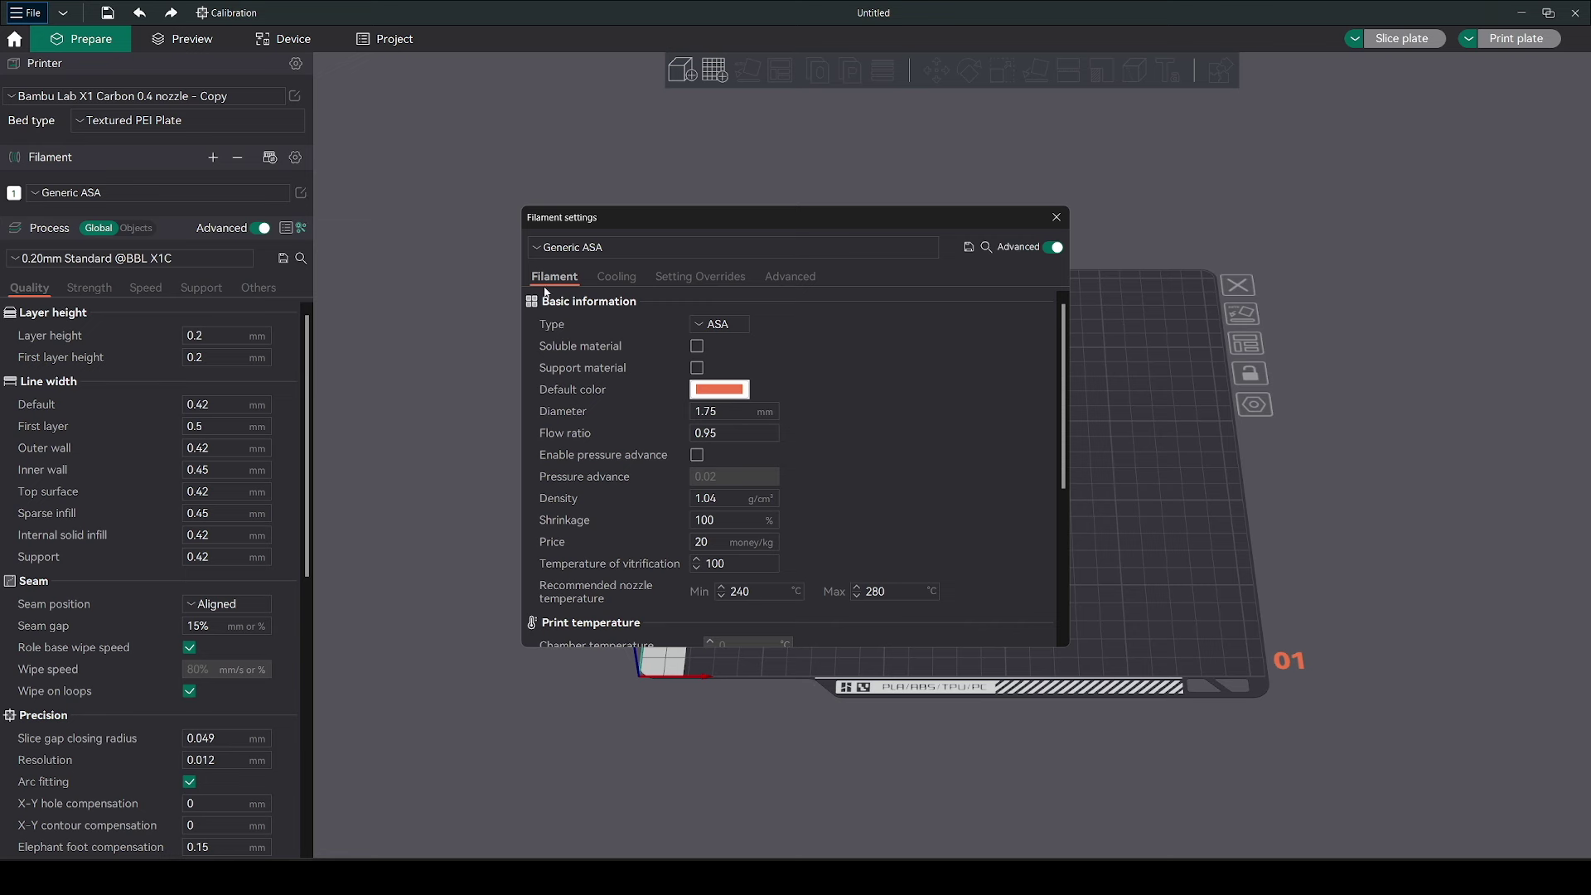
scroll(812, 425, "down", 1)
left_click(697, 417)
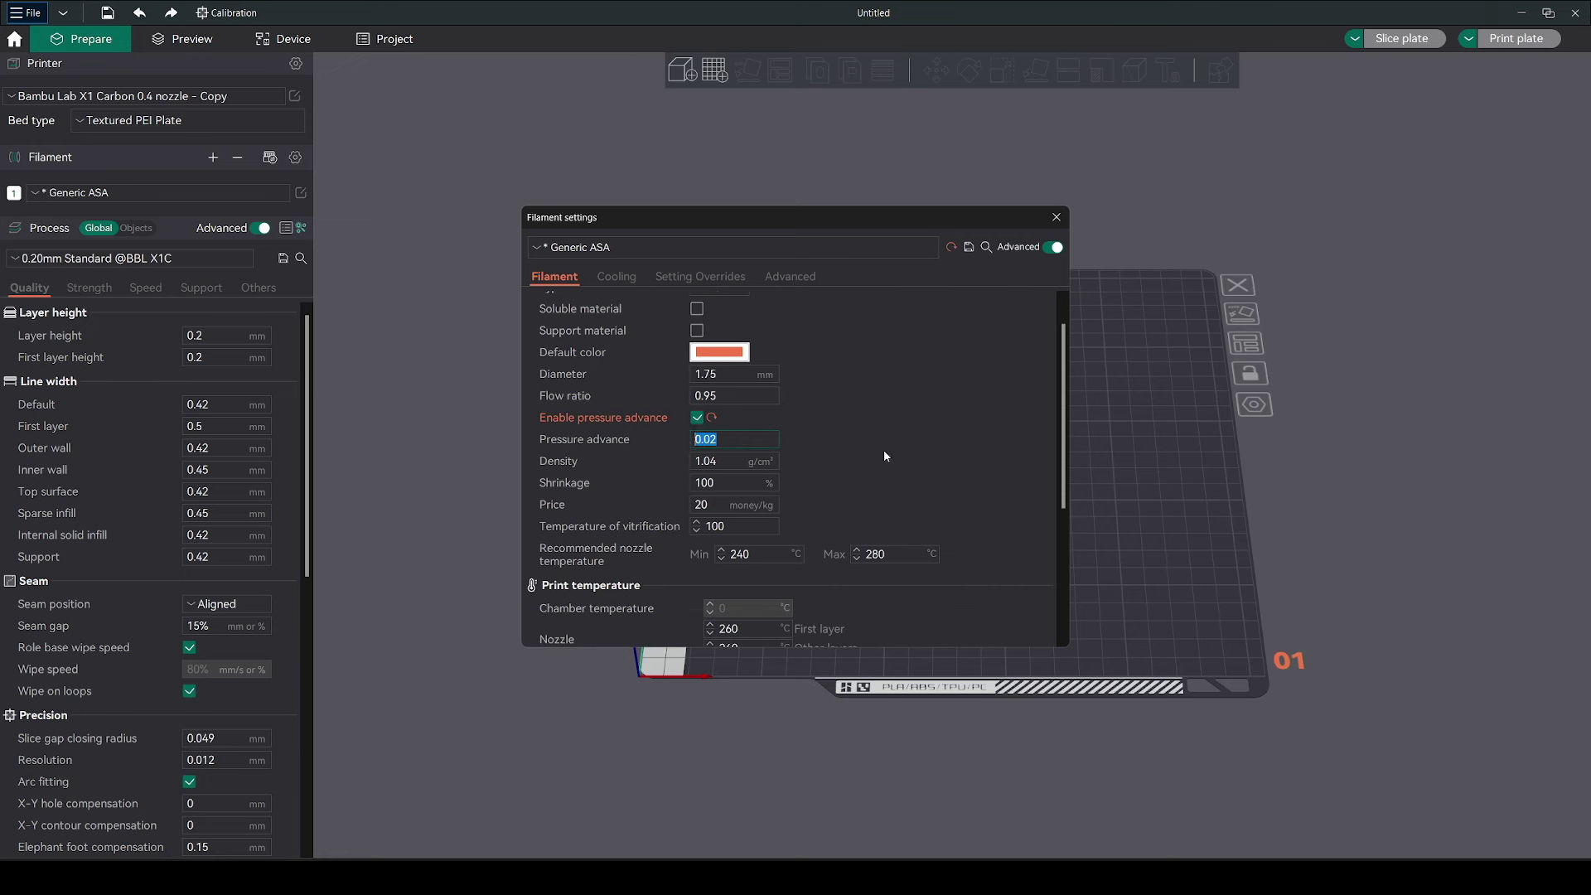
scroll(883, 455, "up", 1)
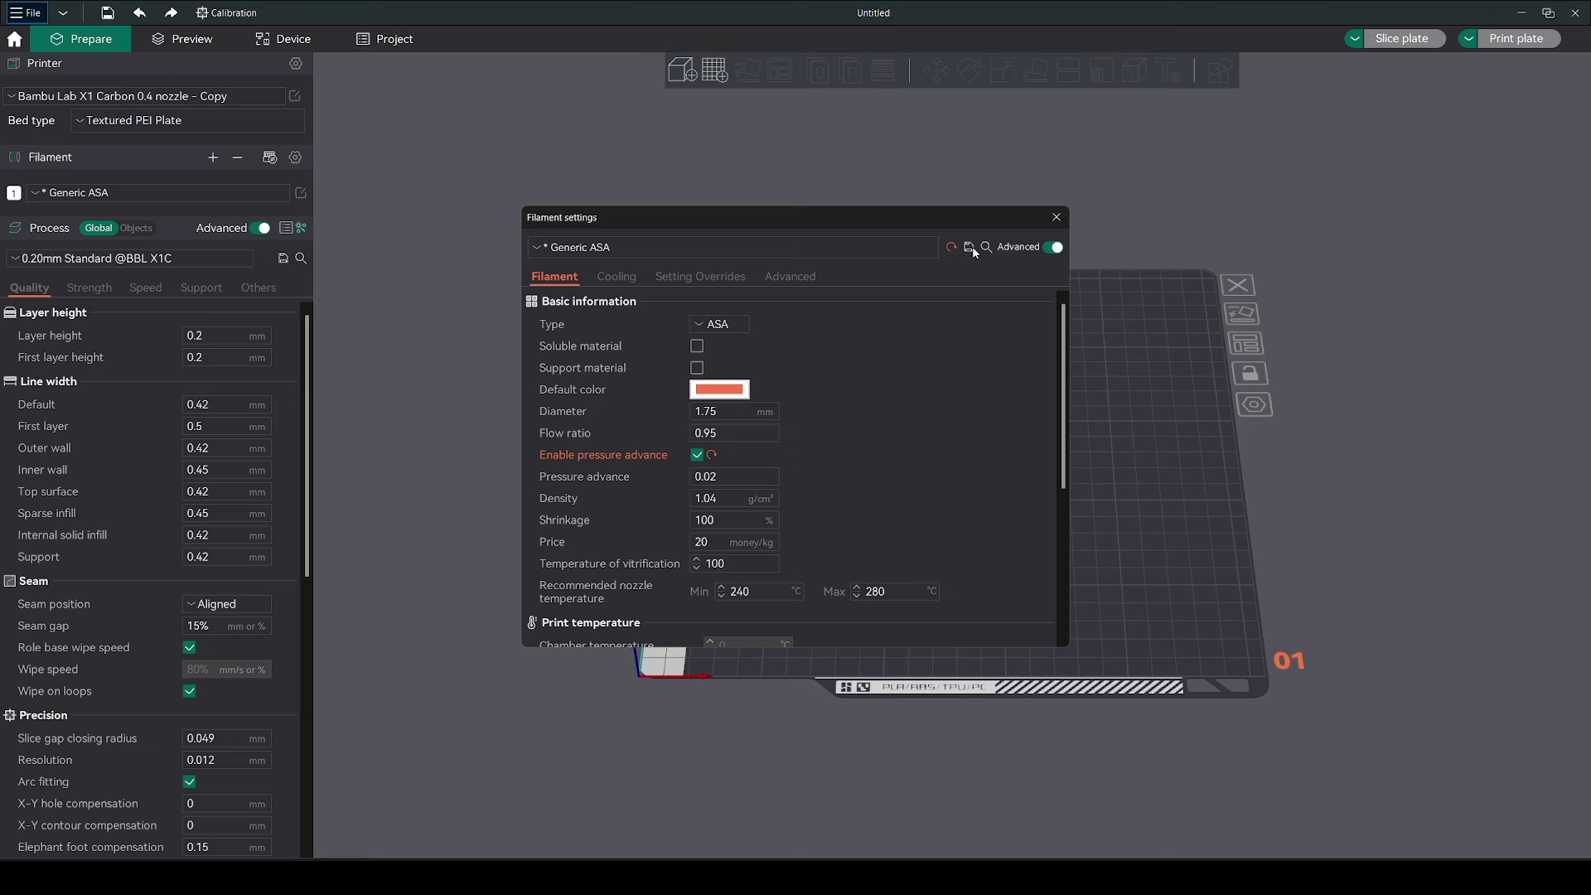
left_click(970, 247)
type("Polylite_ASA_White")
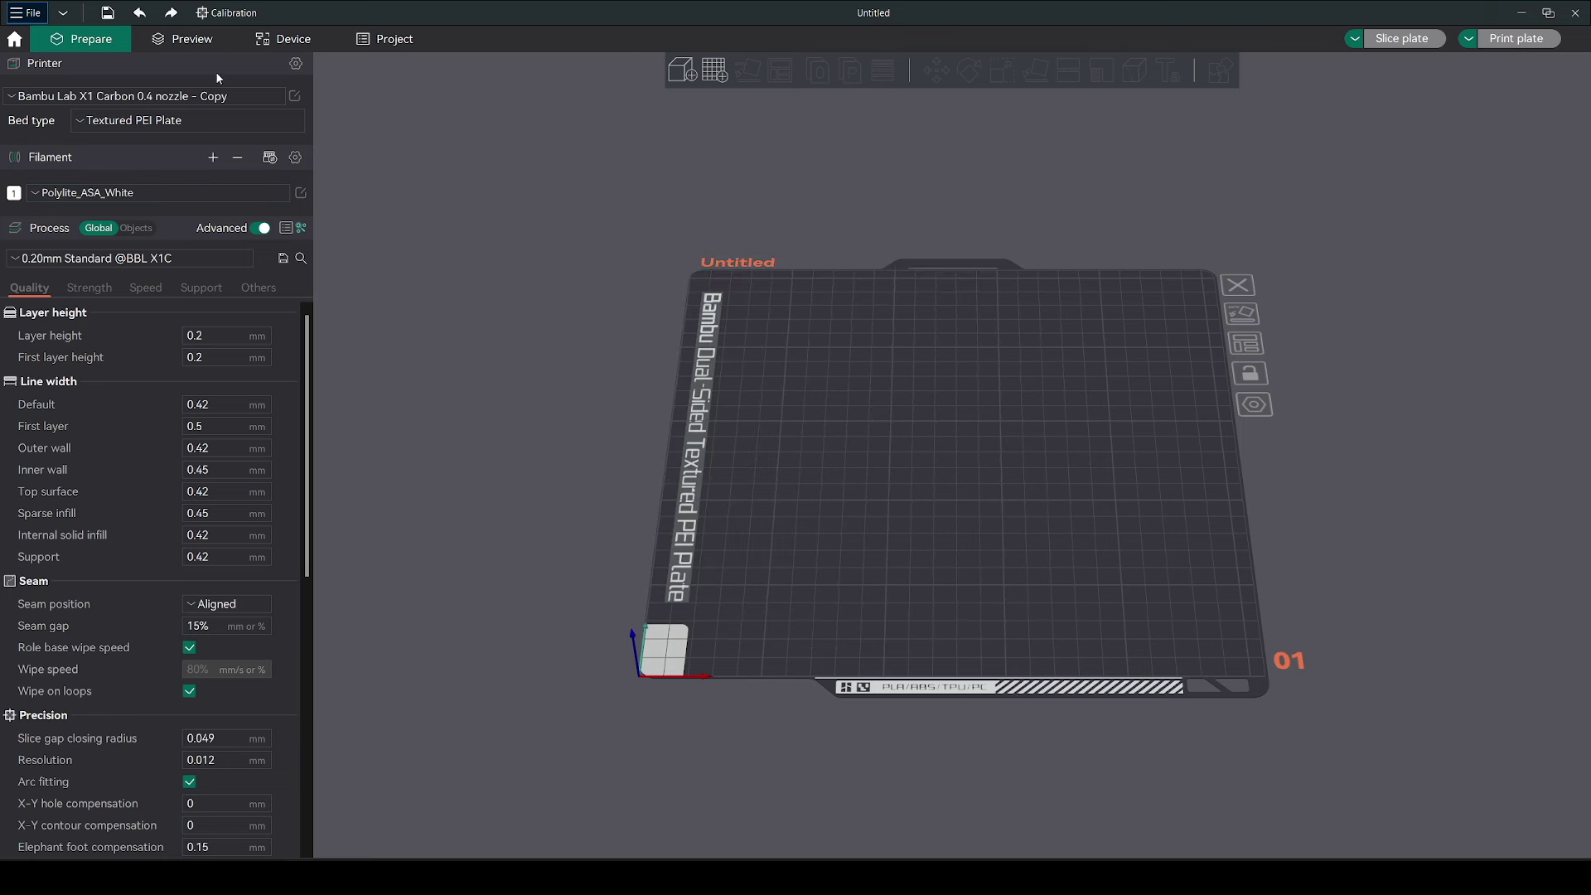
Step: Load the Flow rate Pass 1 calibration plate and view its nine blocks isometrically
left_click(228, 15)
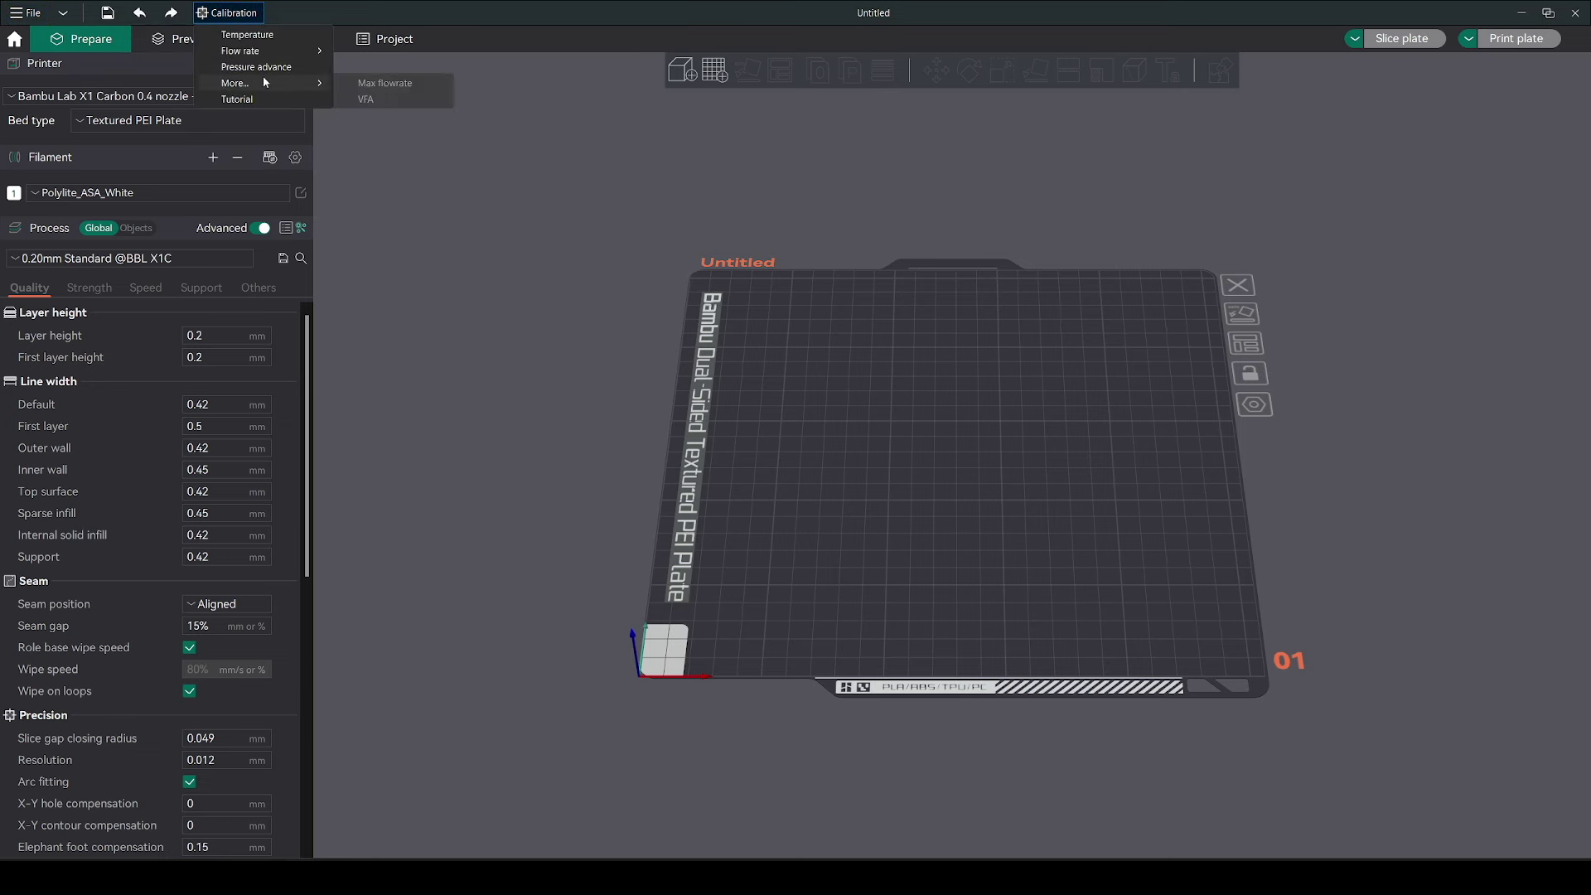
mouse_move(277, 57)
left_click(363, 51)
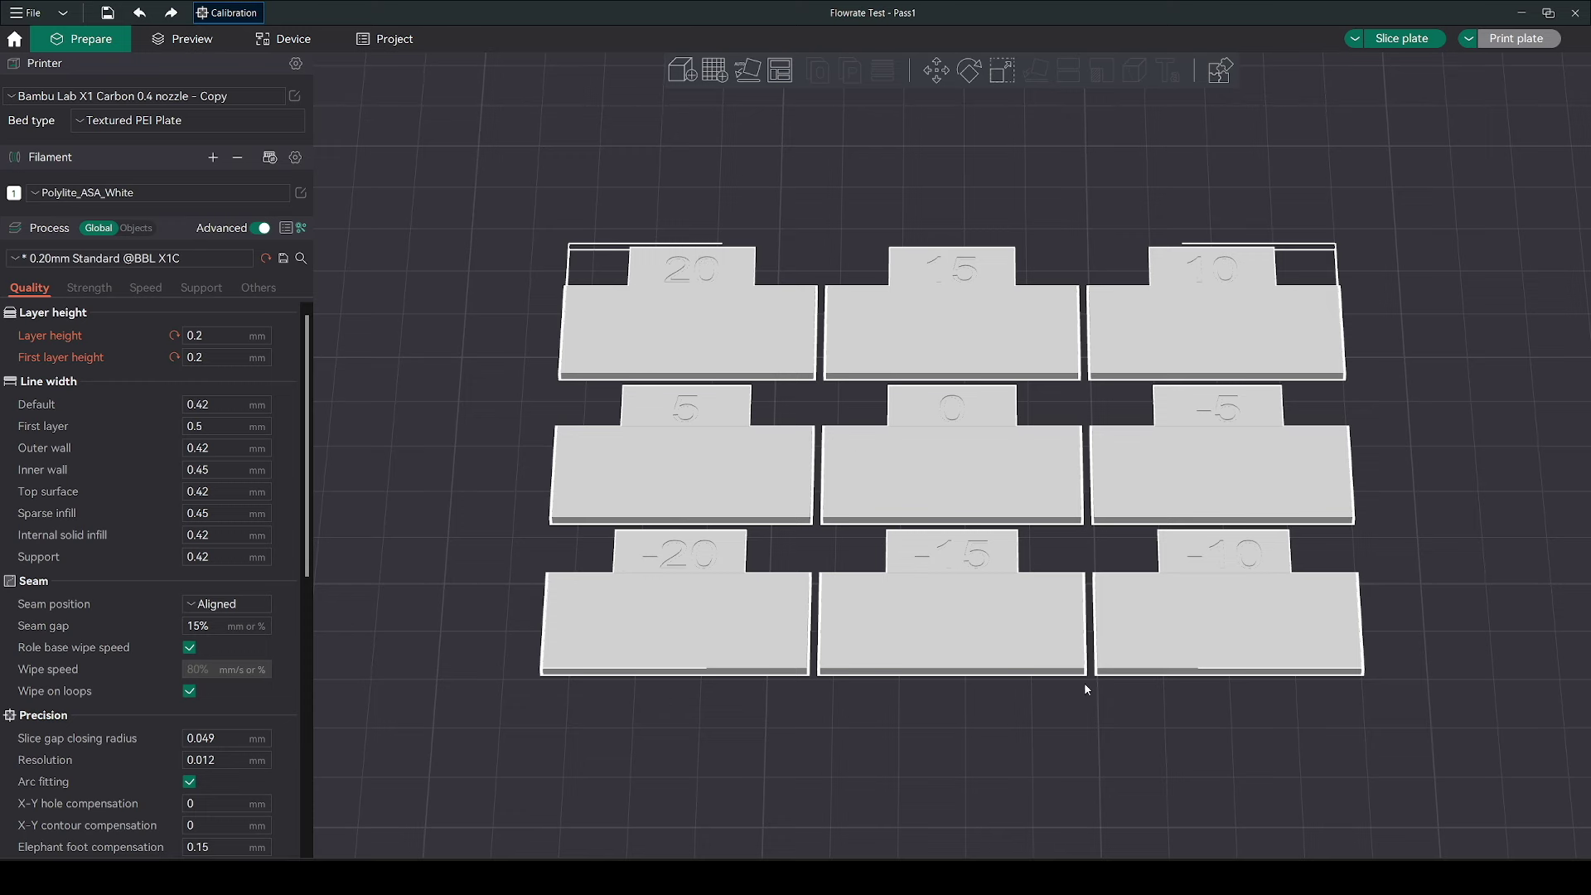
key("0")
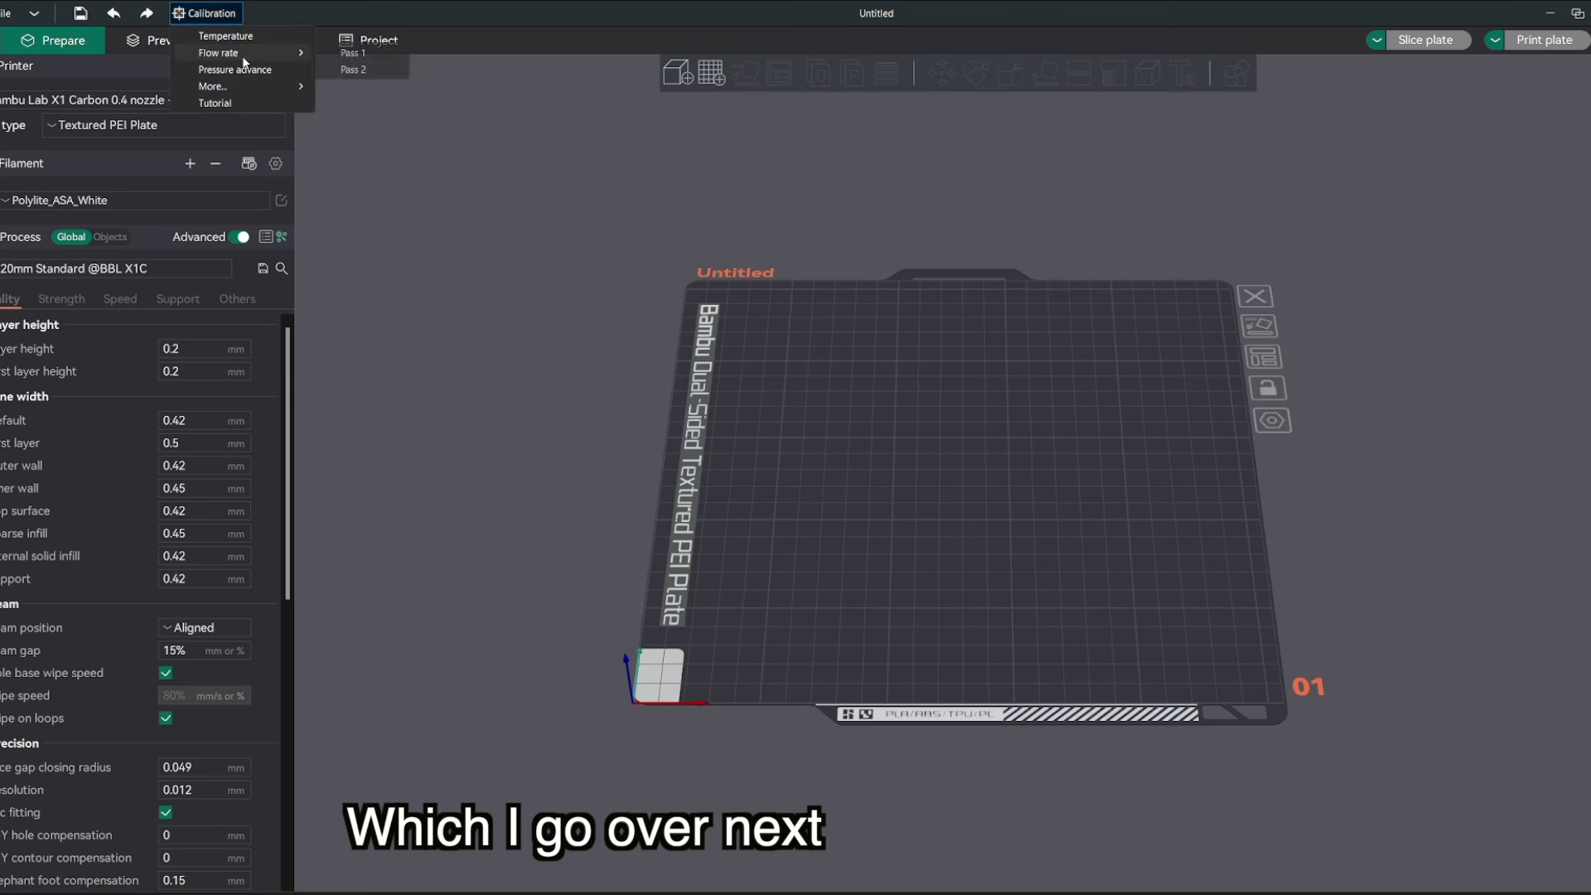
Step: Load the Flow rate Pass 2 calibration test
left_click(384, 71)
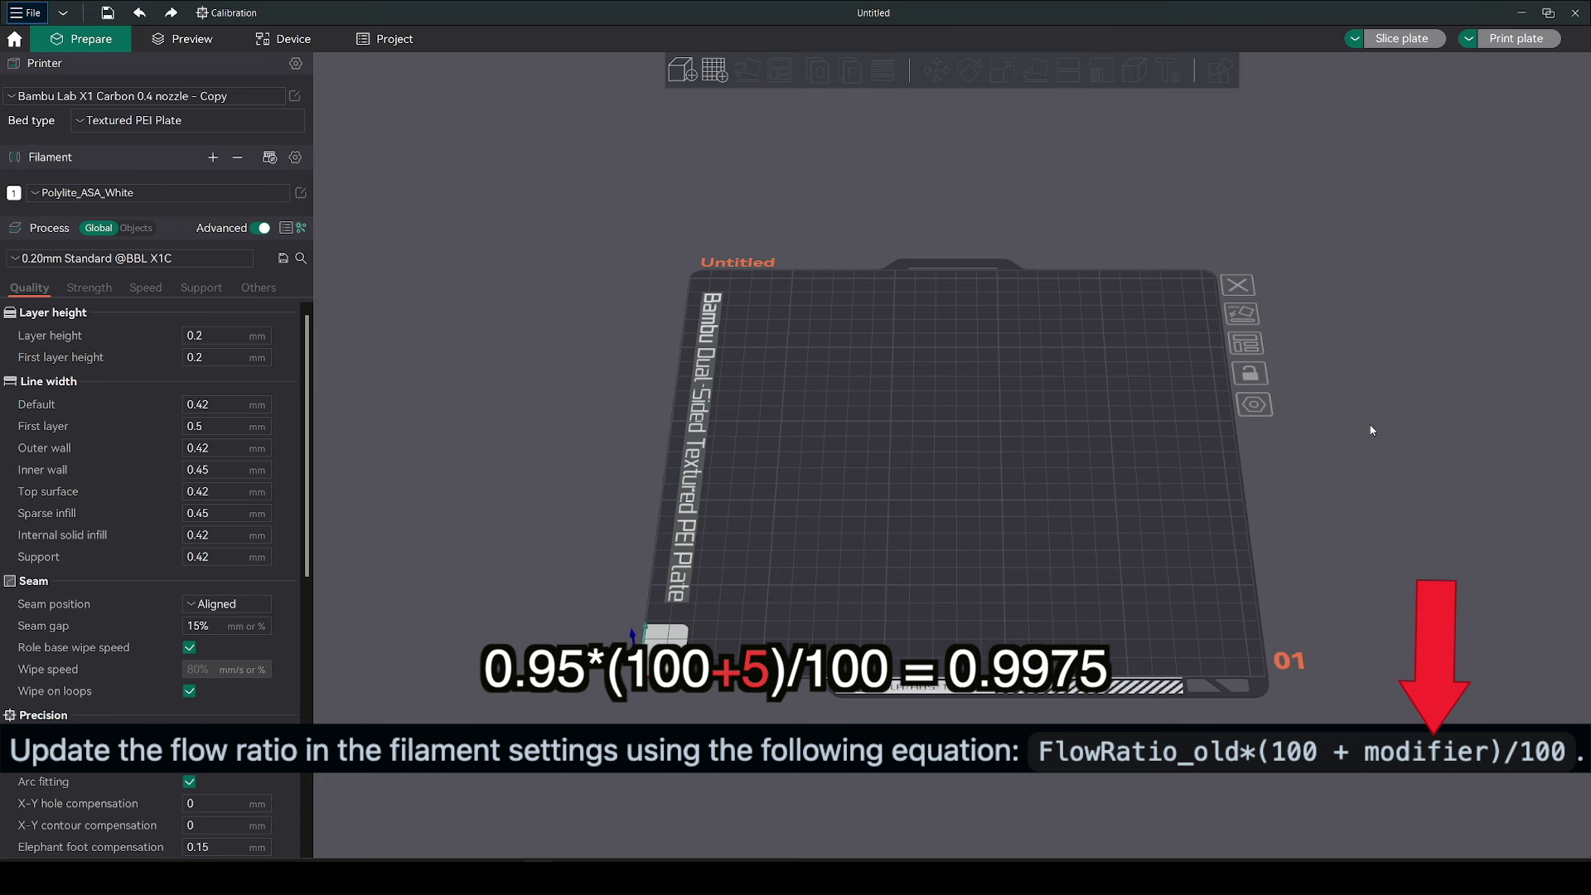
Step: Set the Polylite_ASA_White flow ratio to 0.9975 and save the preset
left_click(300, 193)
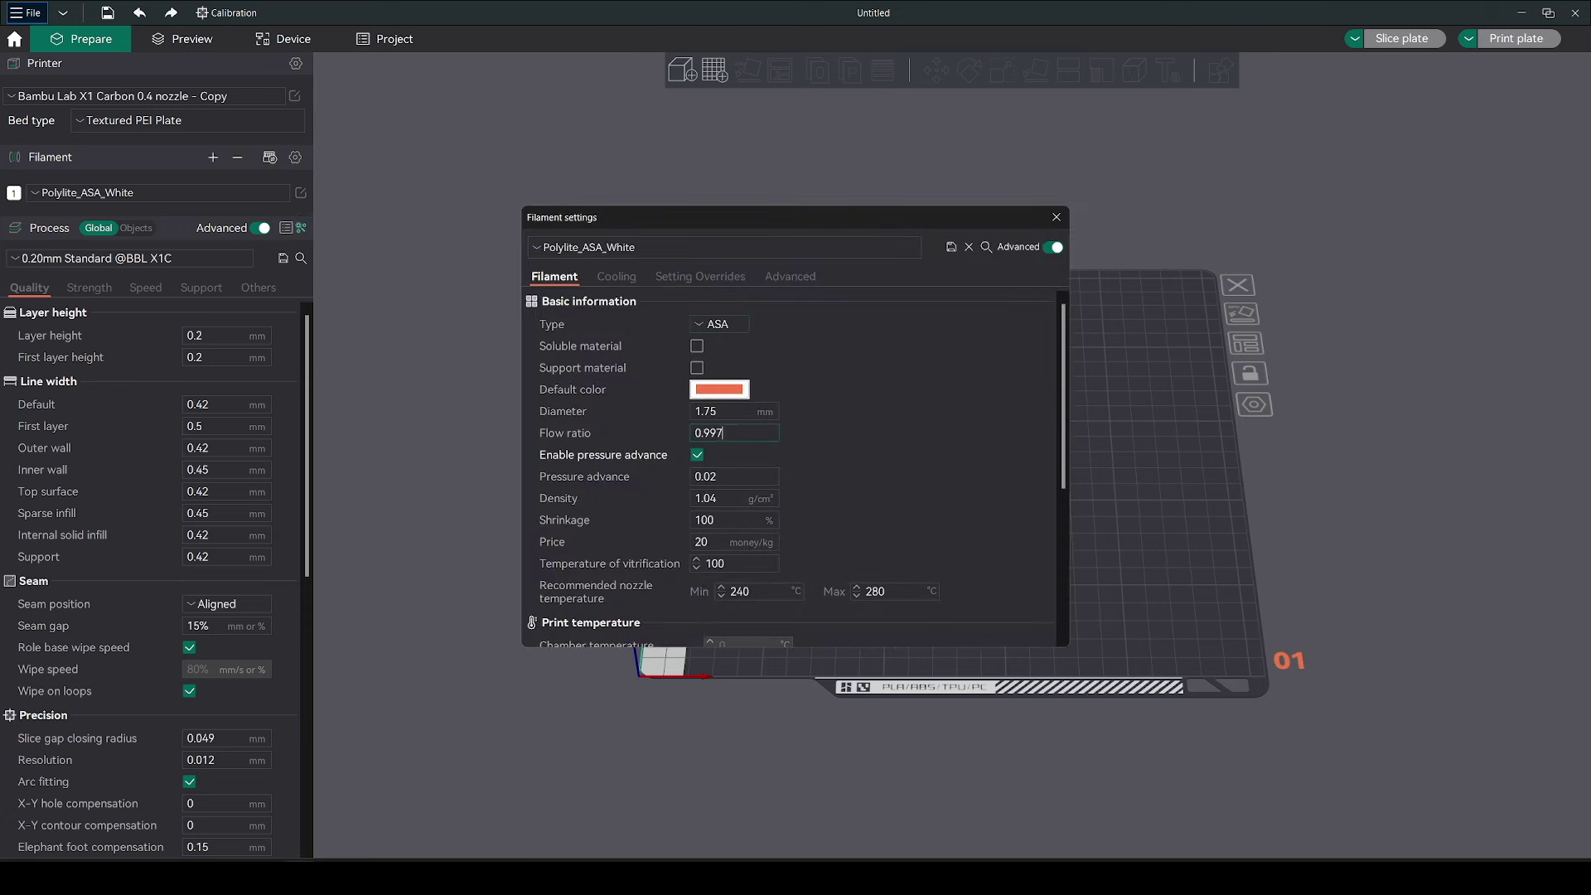
left_click(949, 247)
left_click(843, 483)
left_click(1056, 218)
left_click(225, 14)
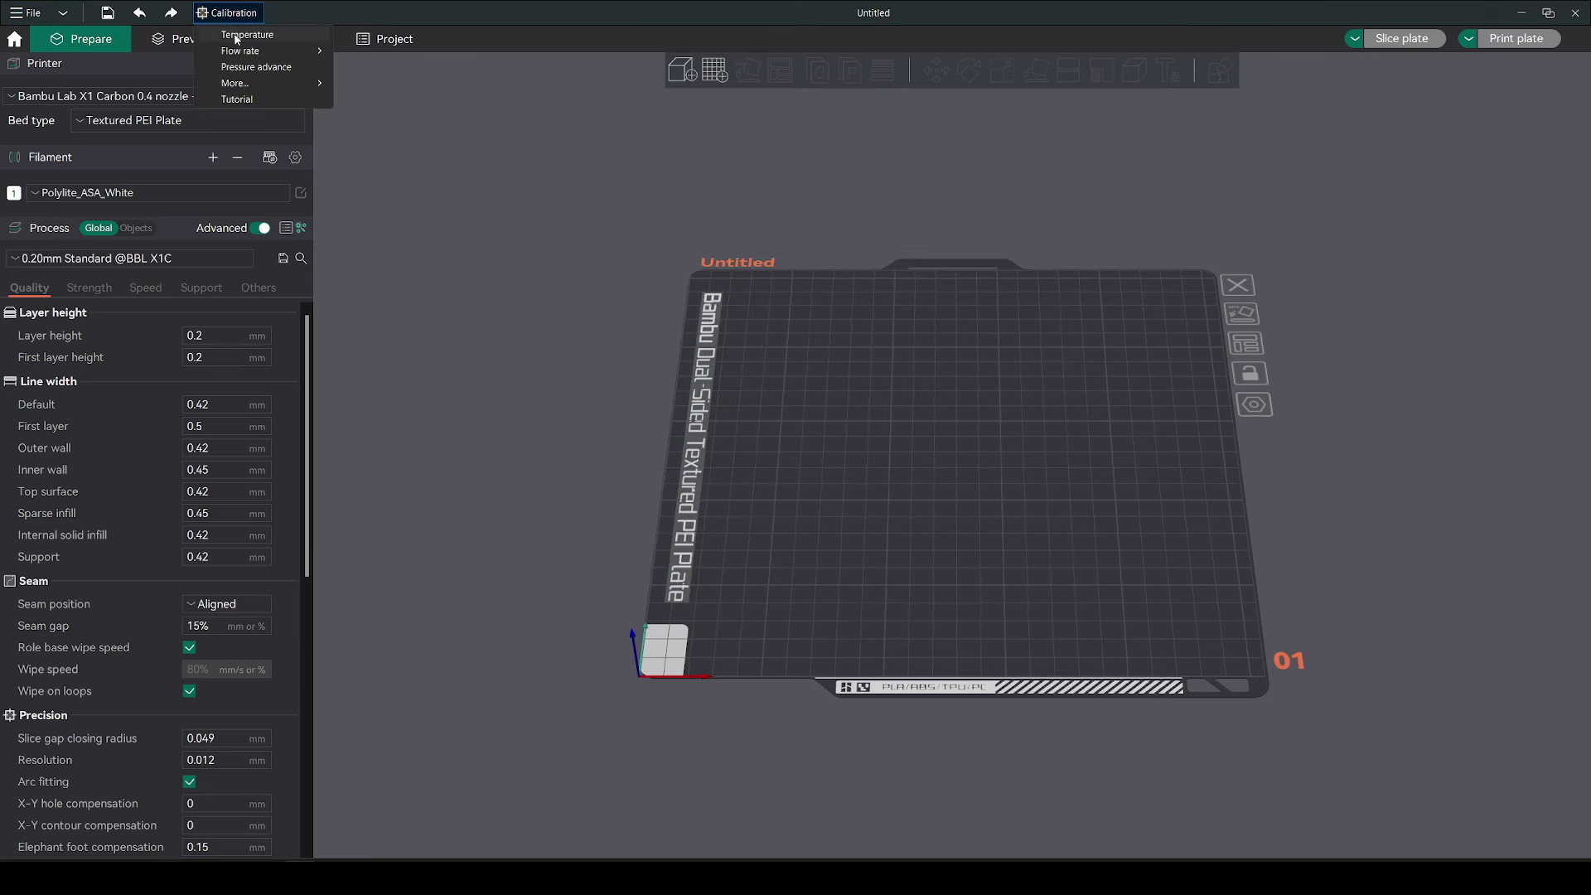
Step: Load the Flow rate Pass 2 plate and inspect its ten blocks, 0 to -9, in isometric view
mouse_move(265, 53)
left_click(371, 66)
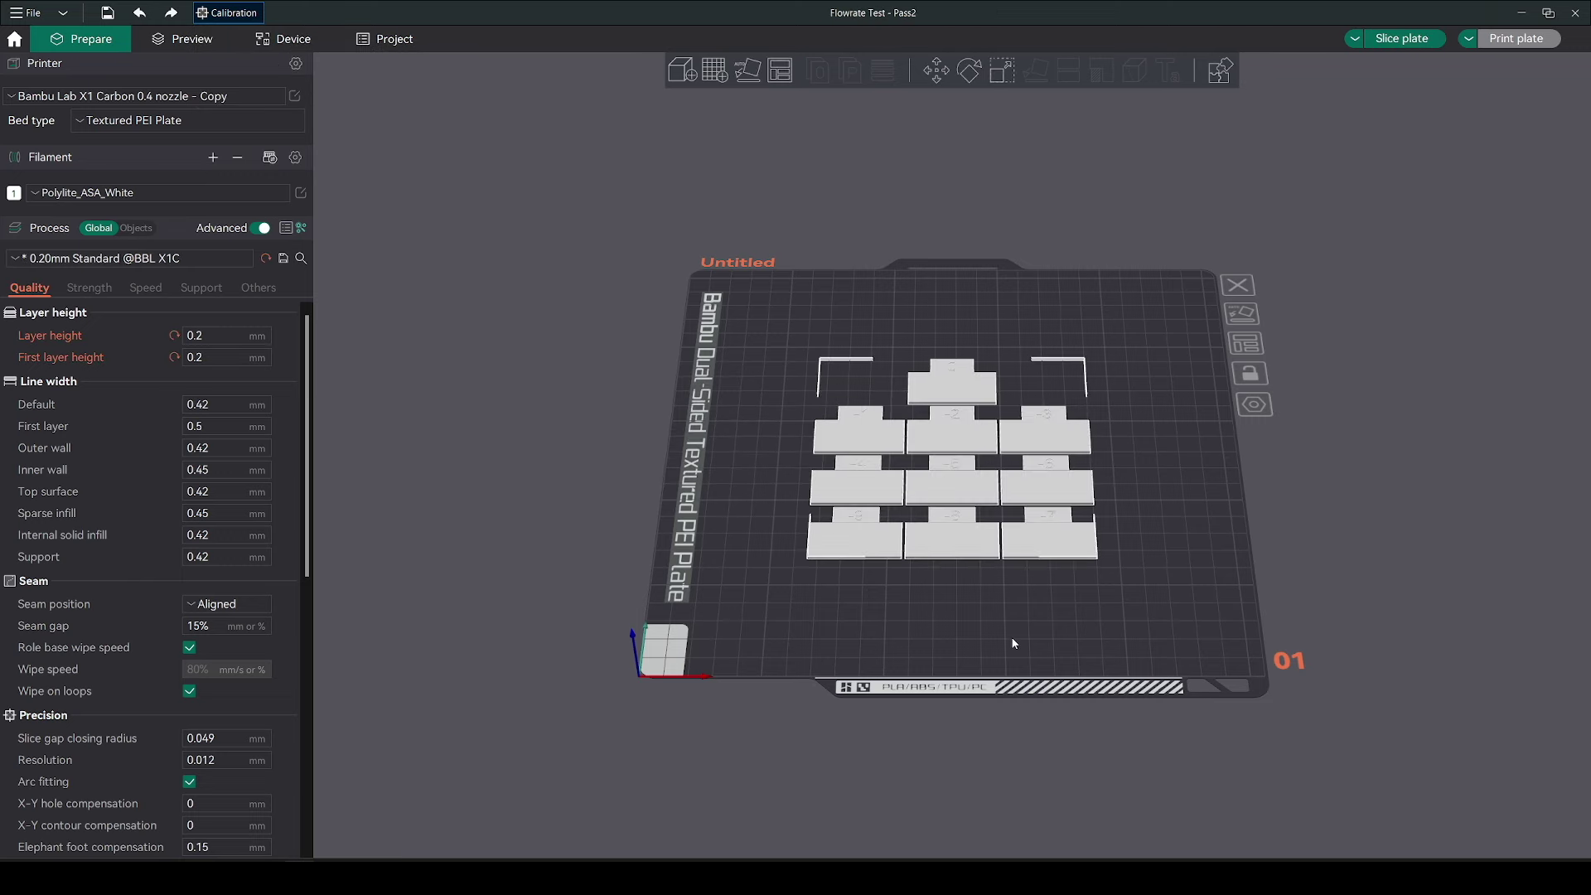
key("1")
key("0")
scroll(1012, 474, "up", 3)
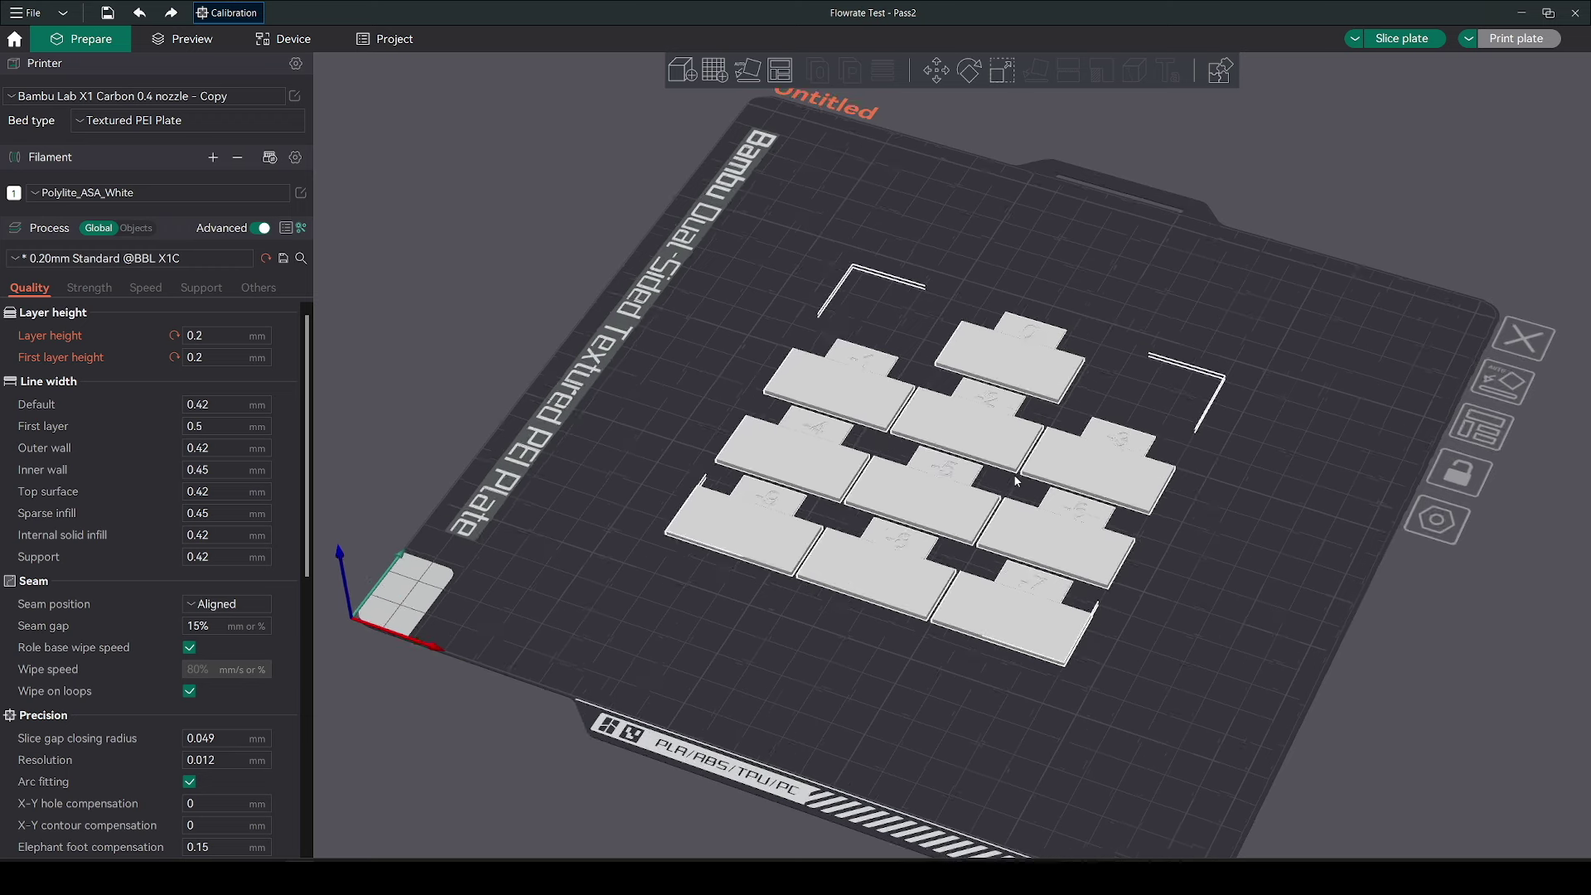
scroll(1015, 480, "up", 2)
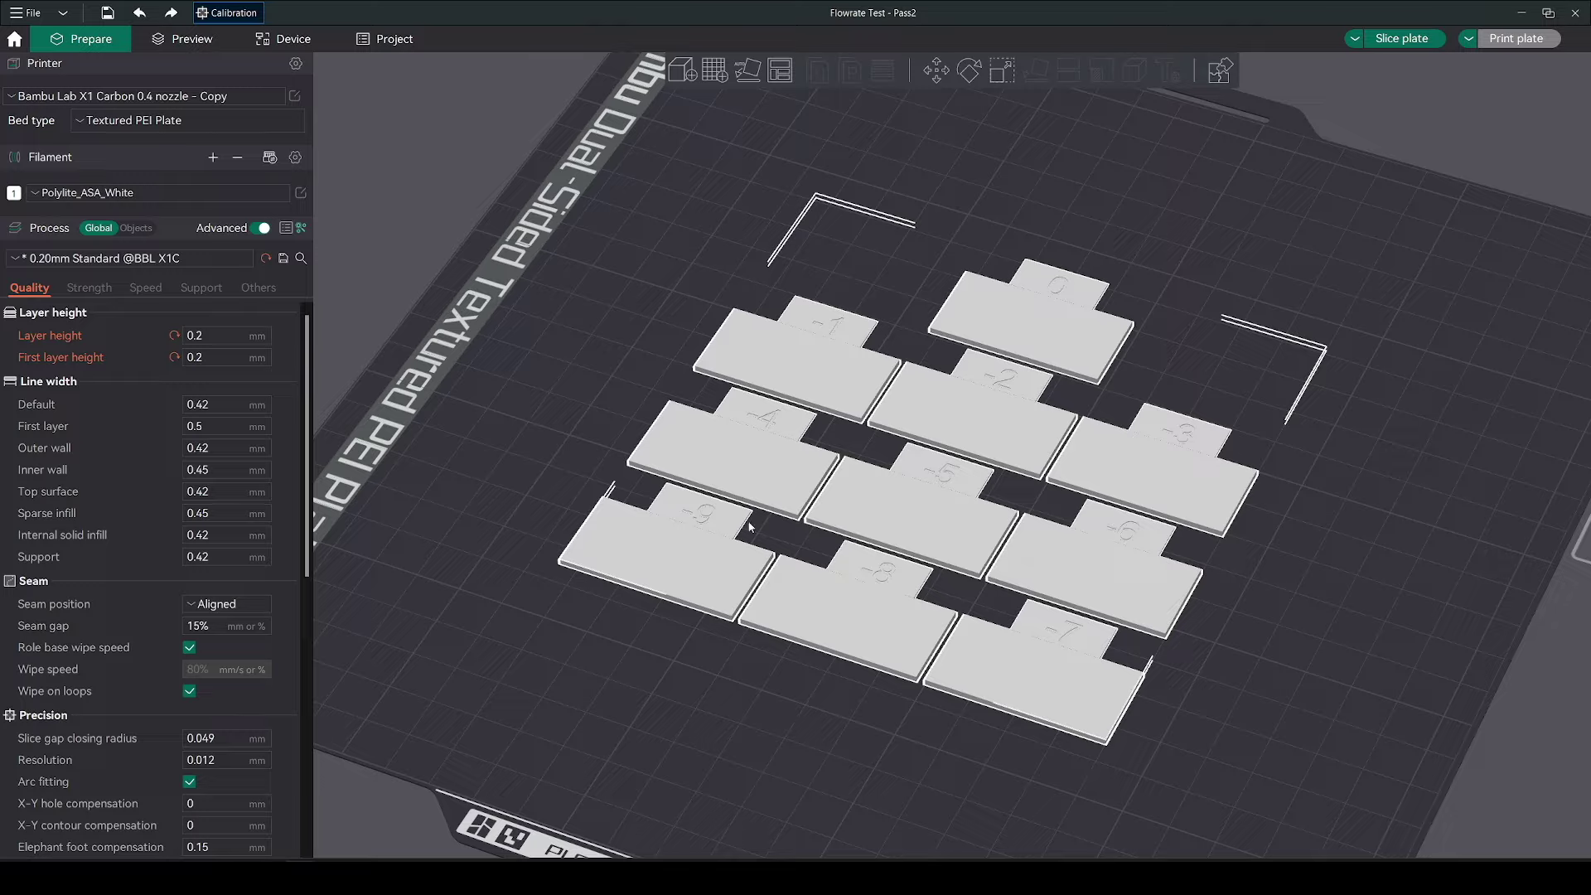
scroll(1006, 750, "down", 3)
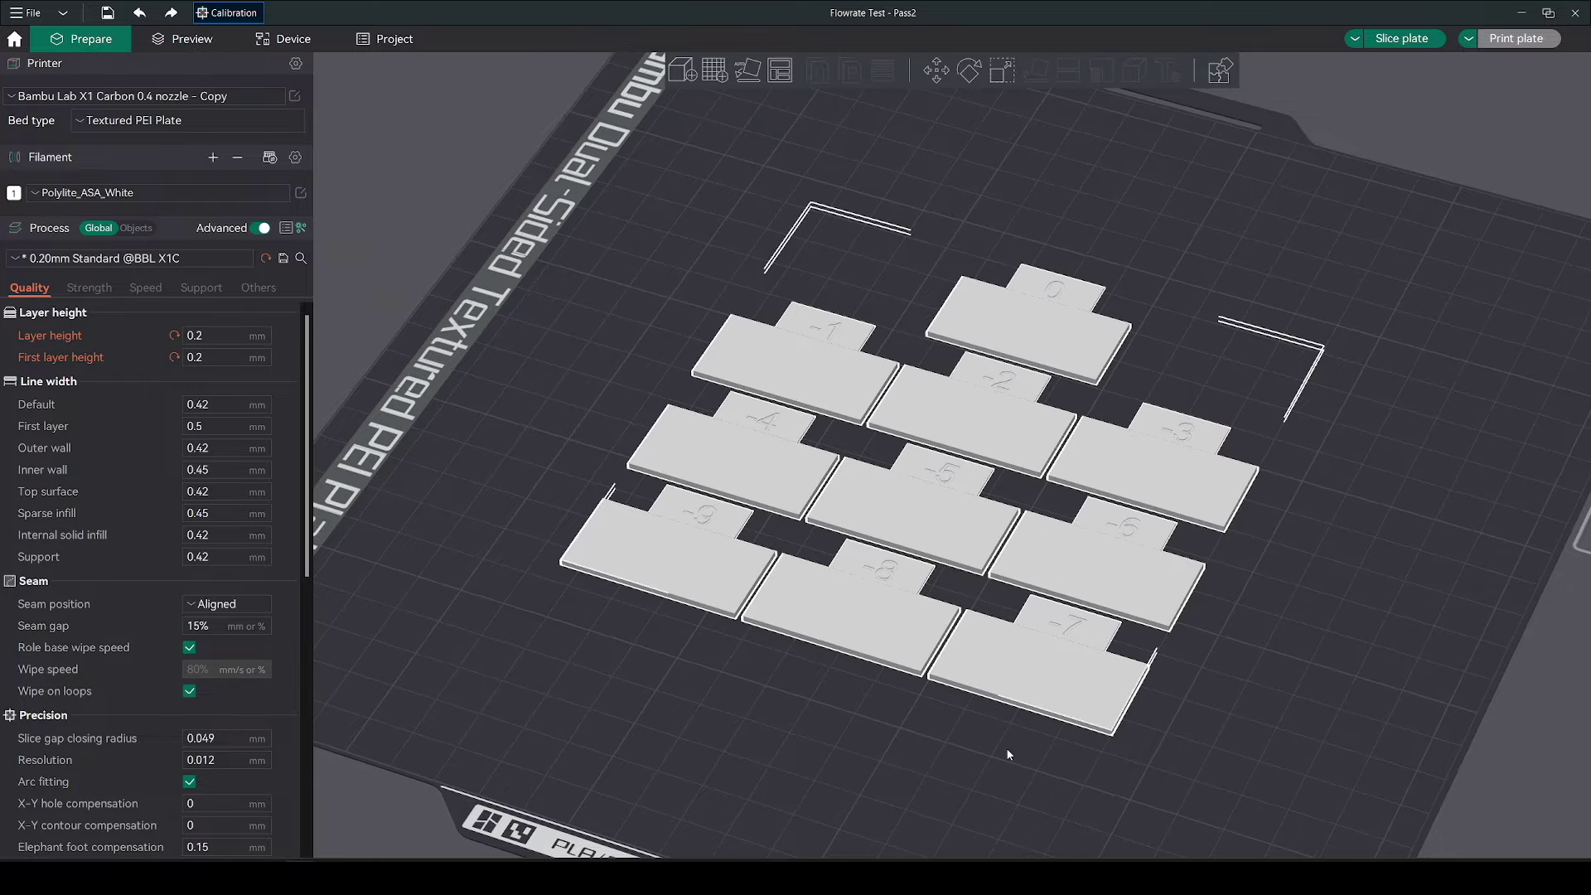